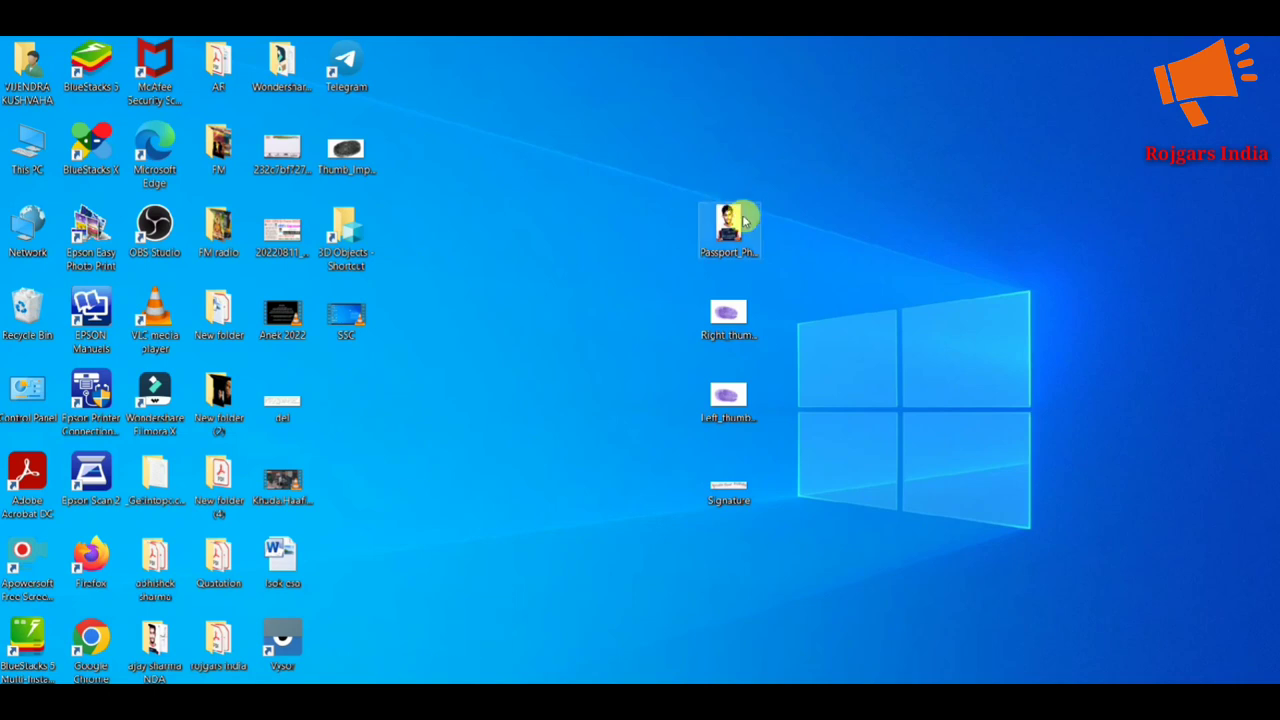
Check the file type, dimensions and size details of the signature and thumb impression images on the desktop.
{"action": "right_click", "coordinate": [735, 256]}
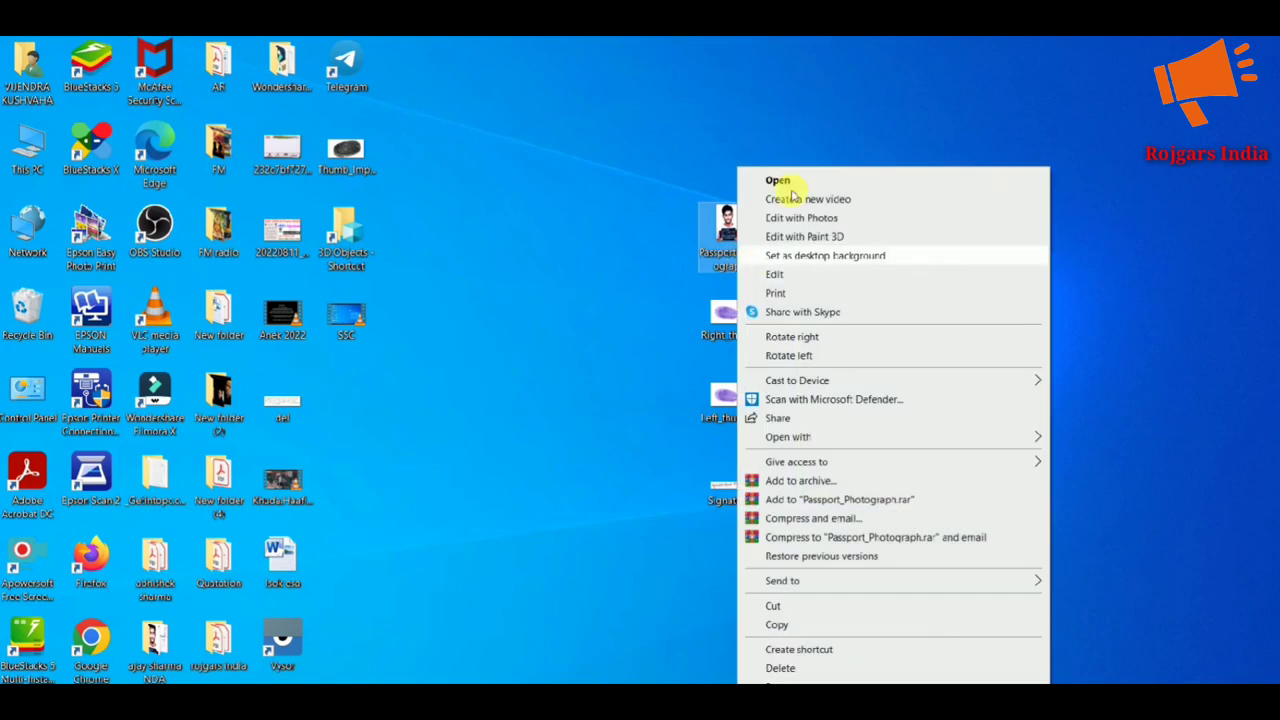
{"action": "left_click", "coordinate": [841, 125]}
{"action": "mouse_move", "coordinate": [708, 266]}
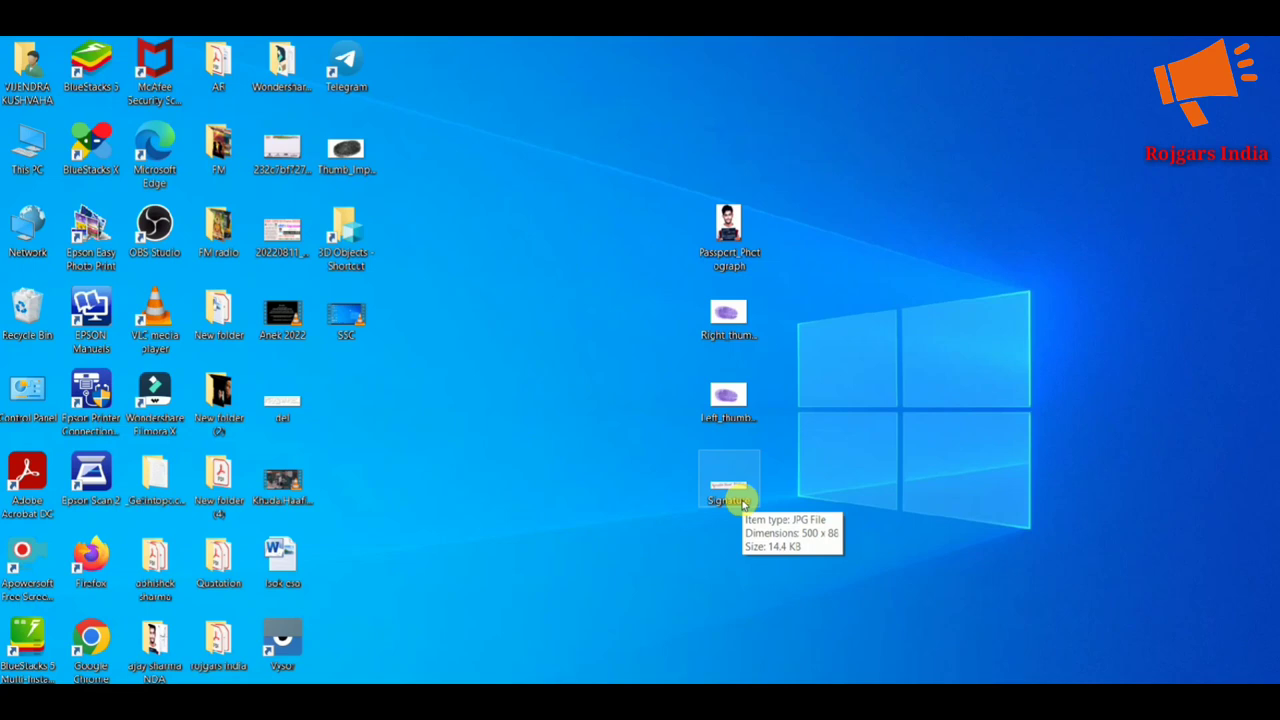
{"action": "left_click", "coordinate": [728, 408]}
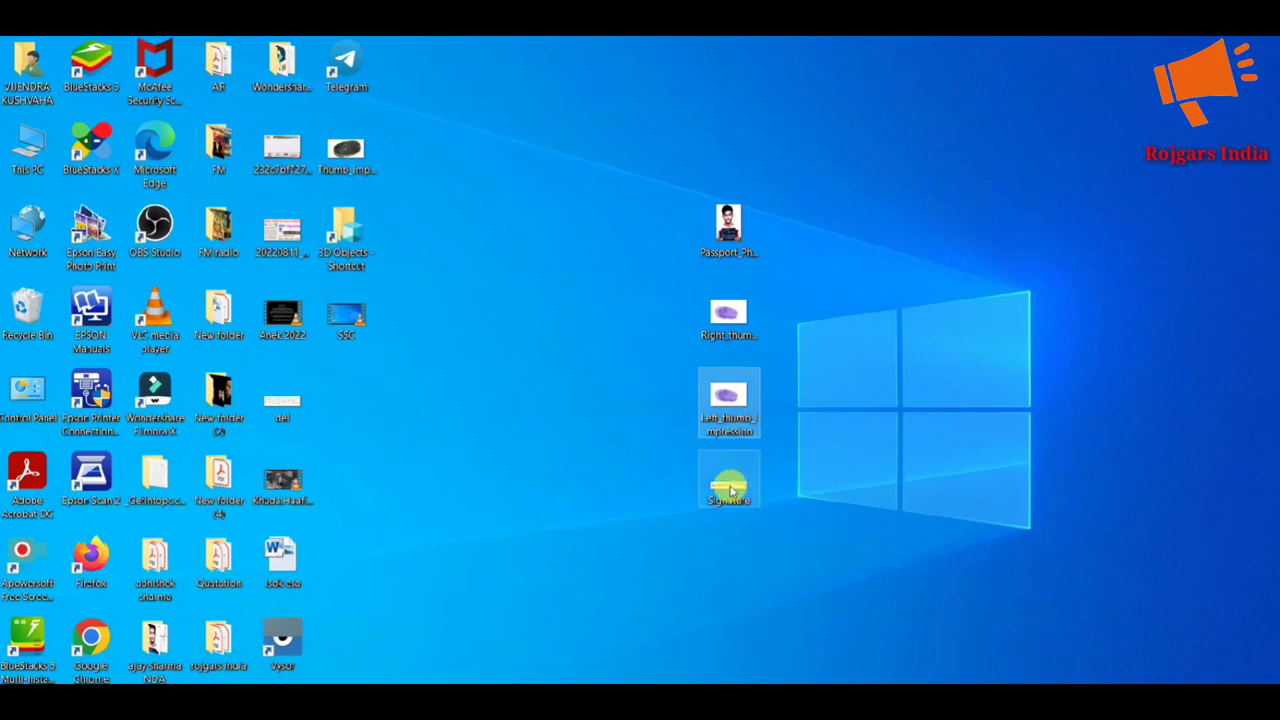
{"action": "left_click", "coordinate": [745, 354]}
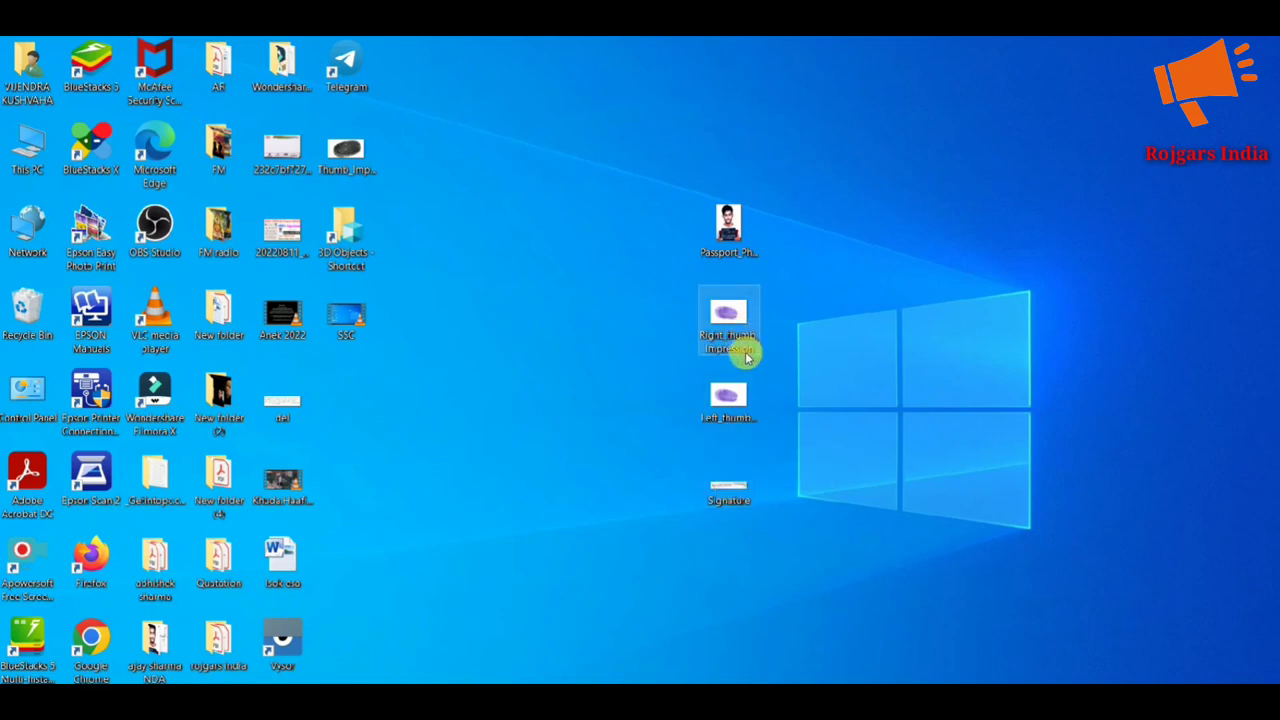
{"action": "mouse_move", "coordinate": [745, 356]}
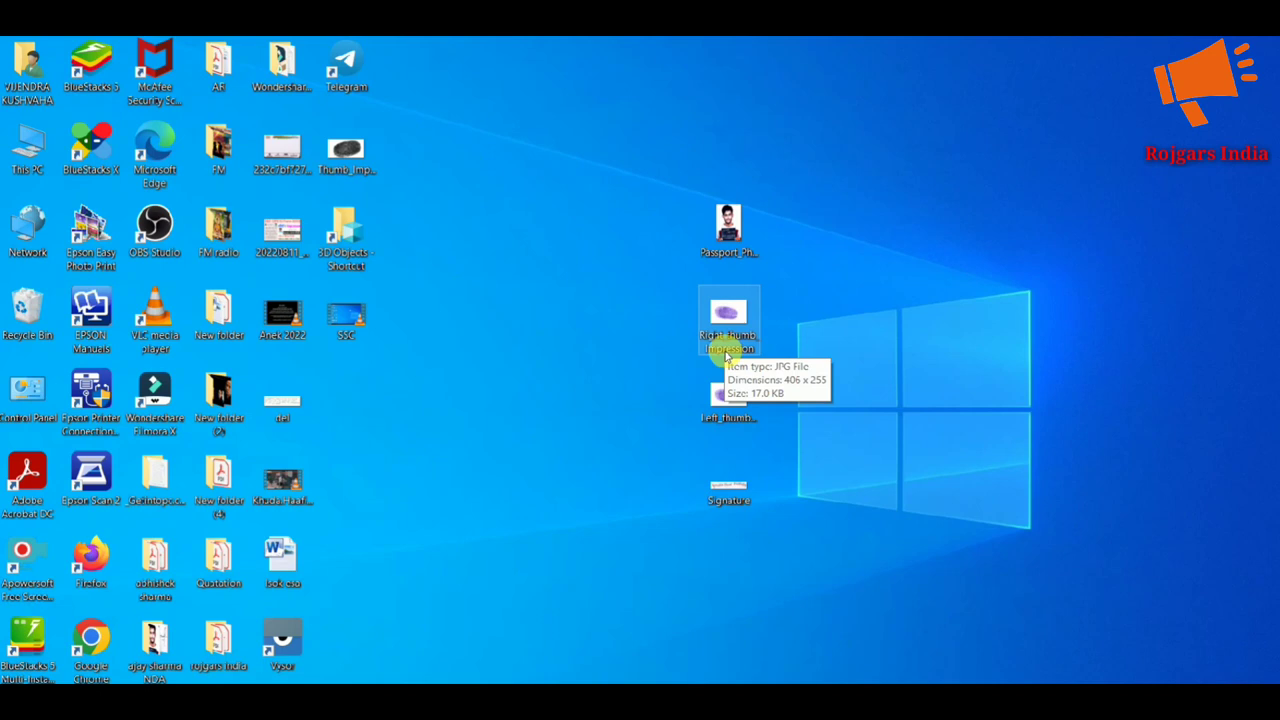
{"action": "left_click", "coordinate": [619, 526]}
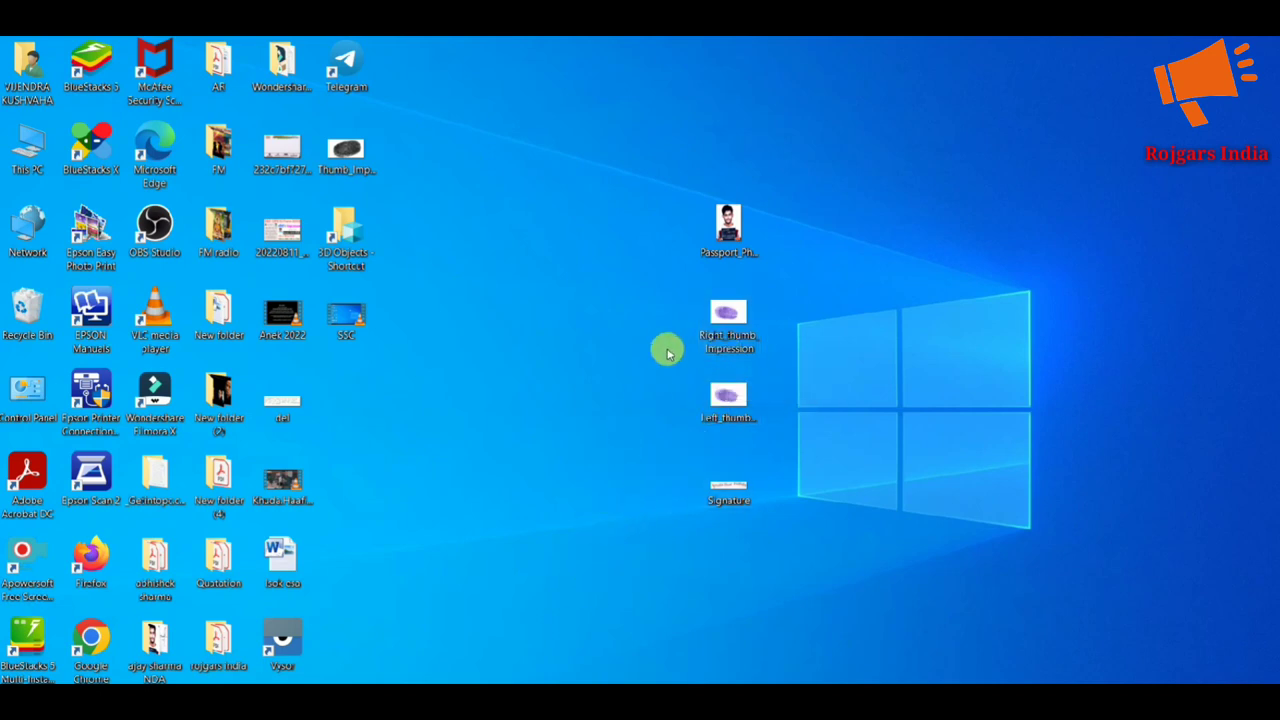
View the properties of the Passport_Photograph file to check its size, and close them.
{"action": "left_click", "coordinate": [735, 224]}
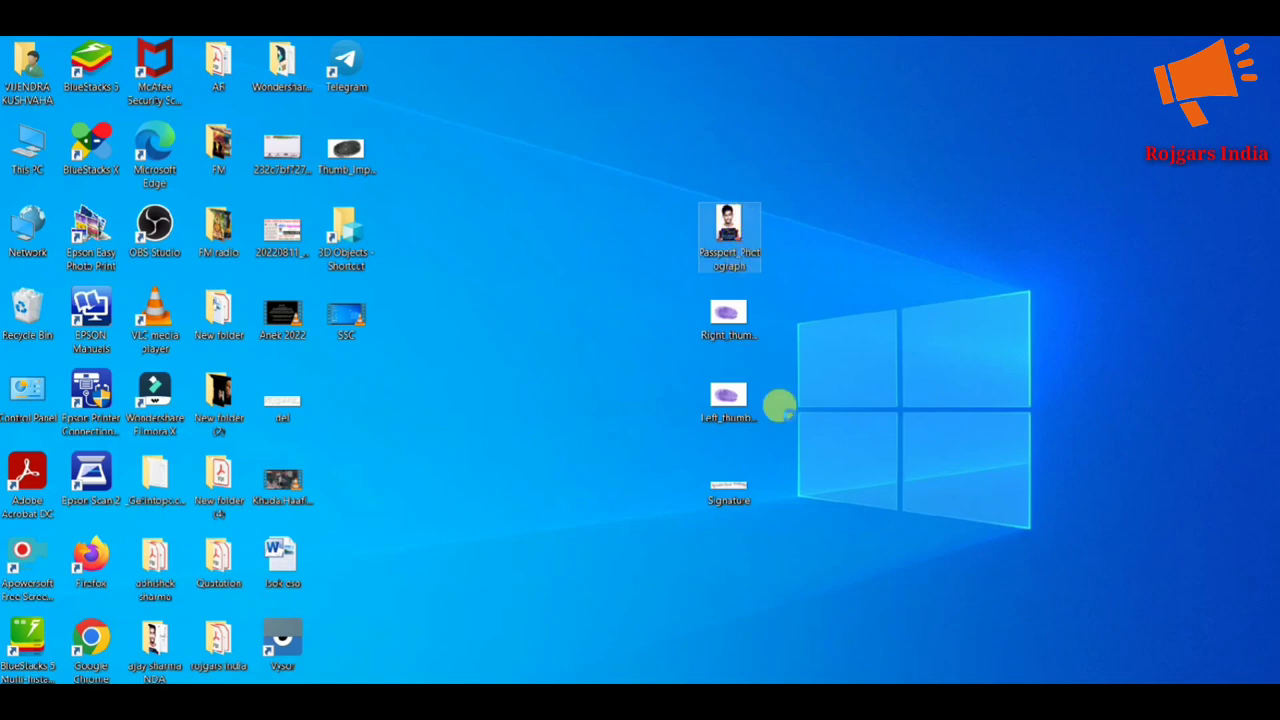
{"action": "key", "text": "shift+F10"}
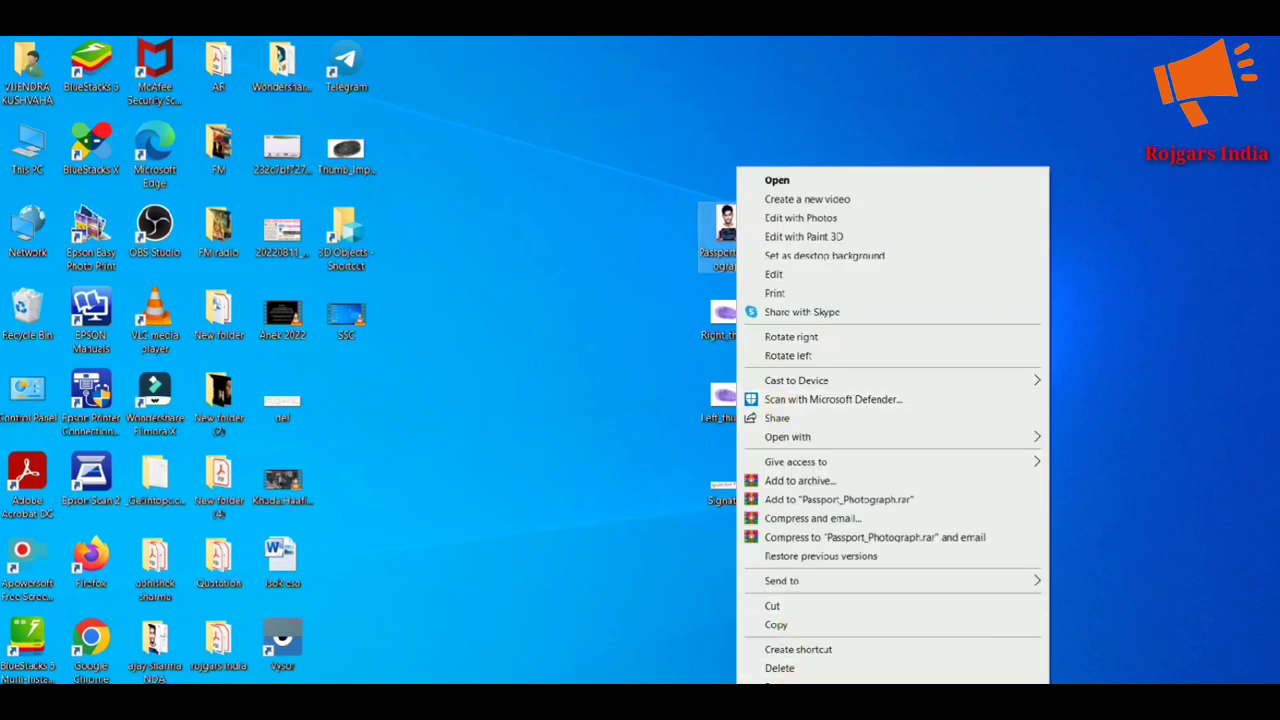
{"action": "left_click", "coordinate": [770, 680]}
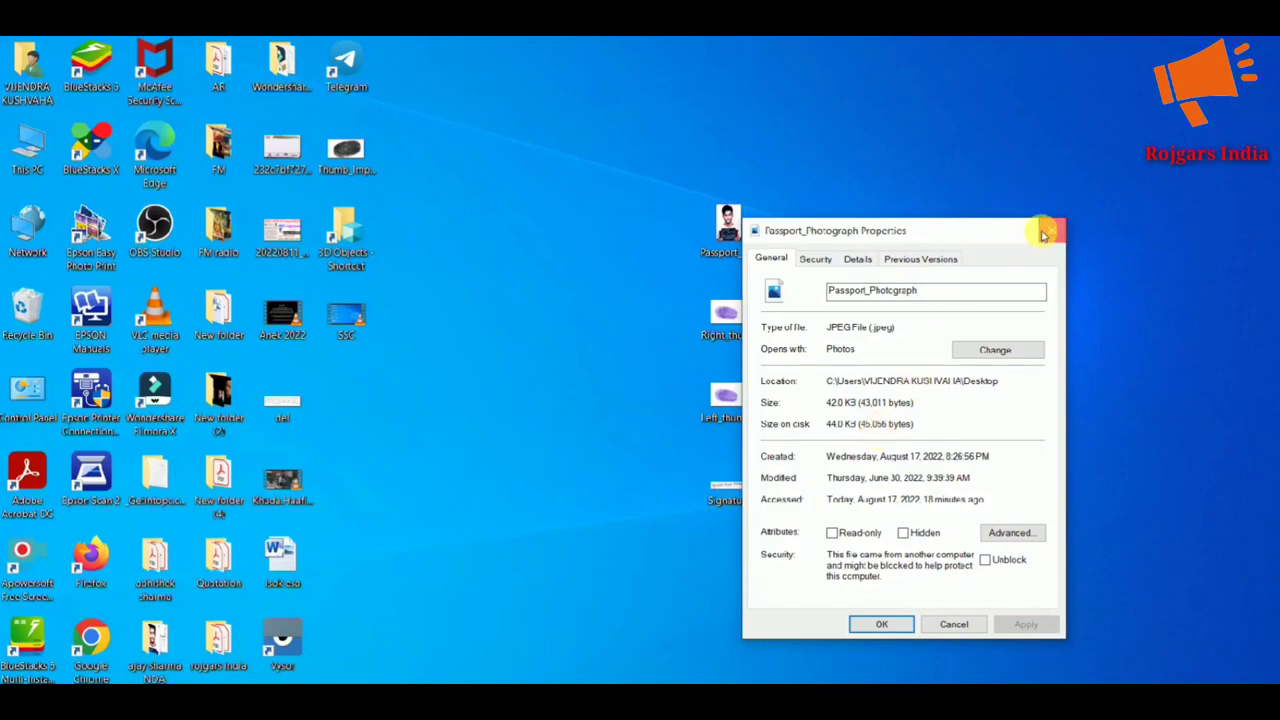
{"action": "left_click", "coordinate": [1043, 233]}
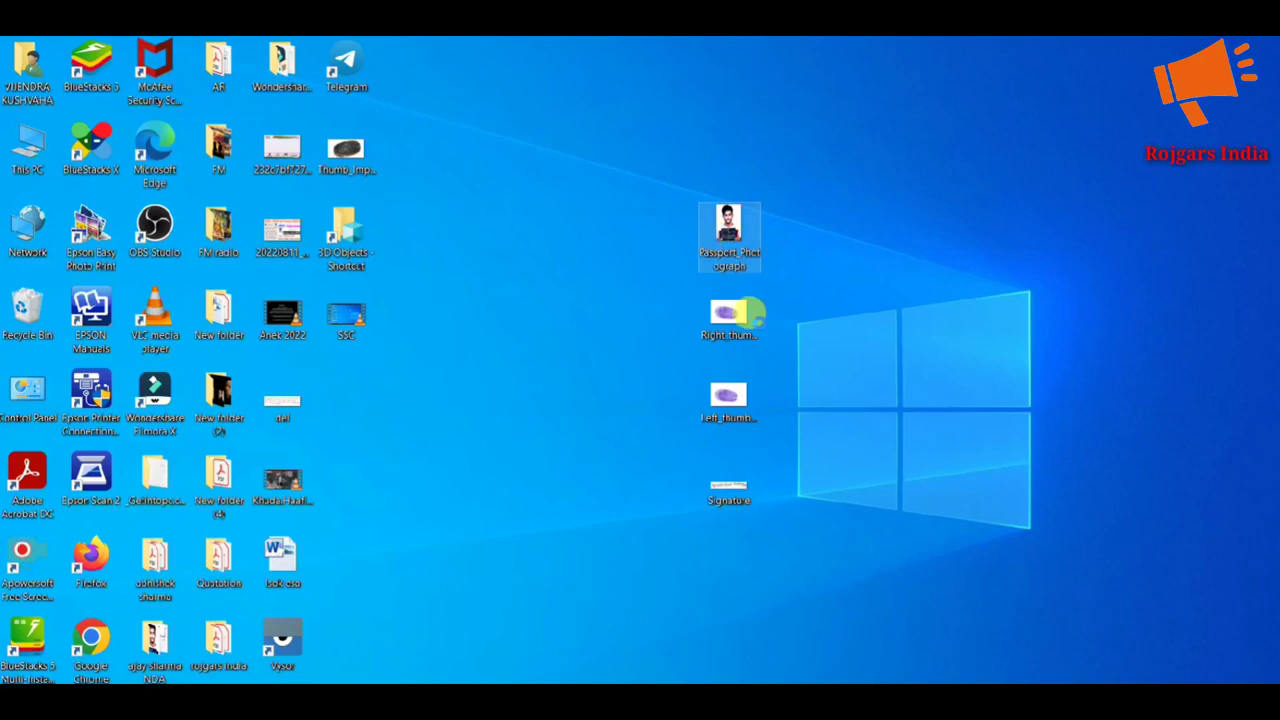
Resize the Passport_Photograph image in Paint to 600 pixels wide with the aspect ratio maintained, saving it on closing.
{"action": "right_click", "coordinate": [715, 235]}
{"action": "mouse_move", "coordinate": [814, 440]}
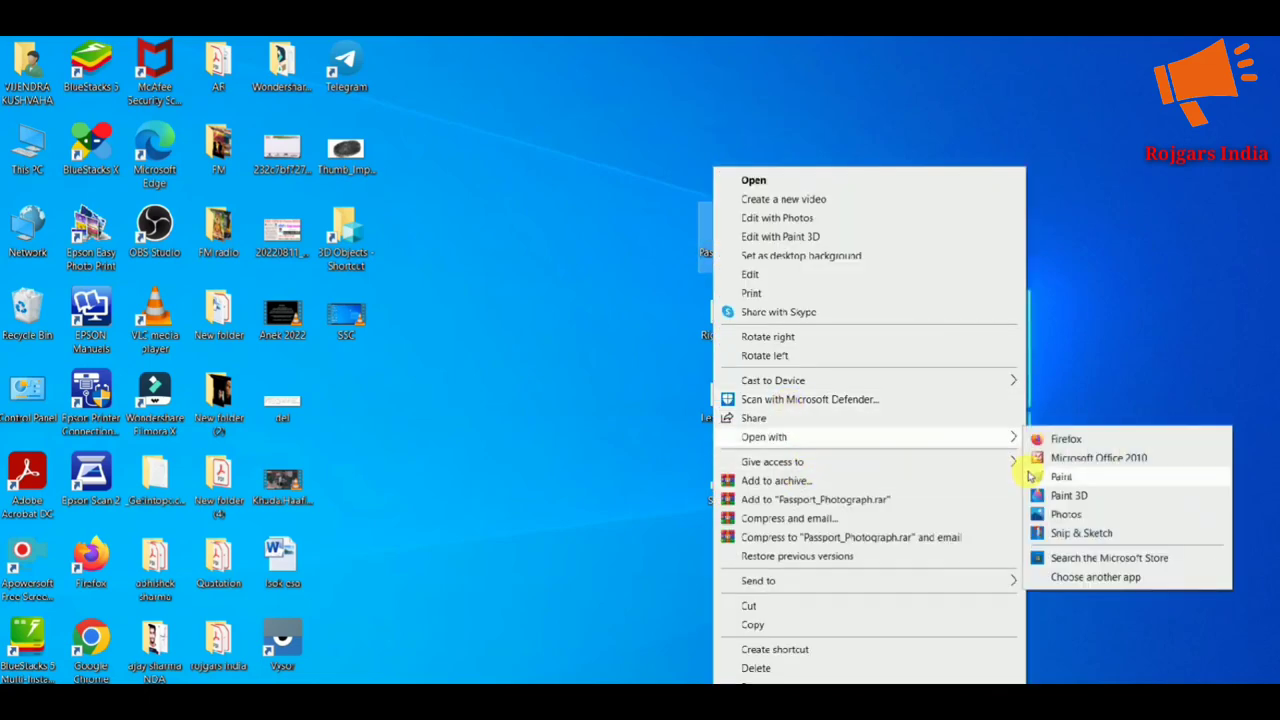
{"action": "left_click", "coordinate": [1045, 477]}
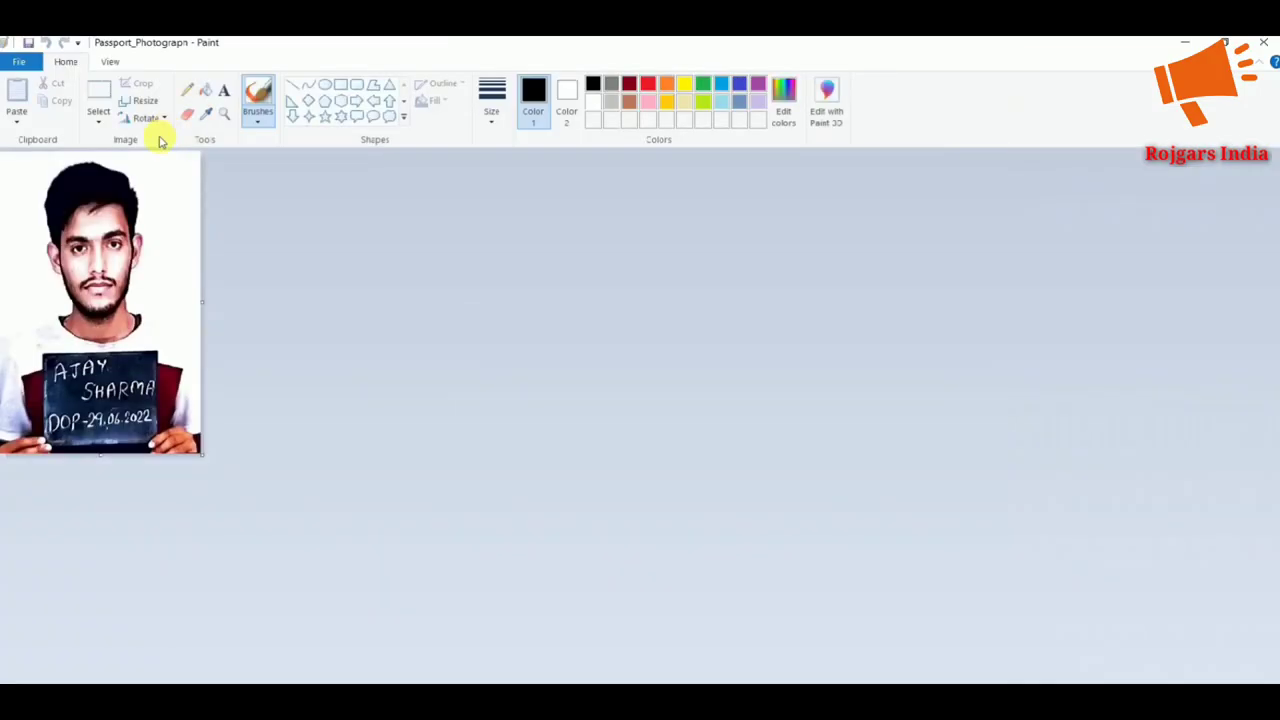
{"action": "left_click", "coordinate": [140, 101]}
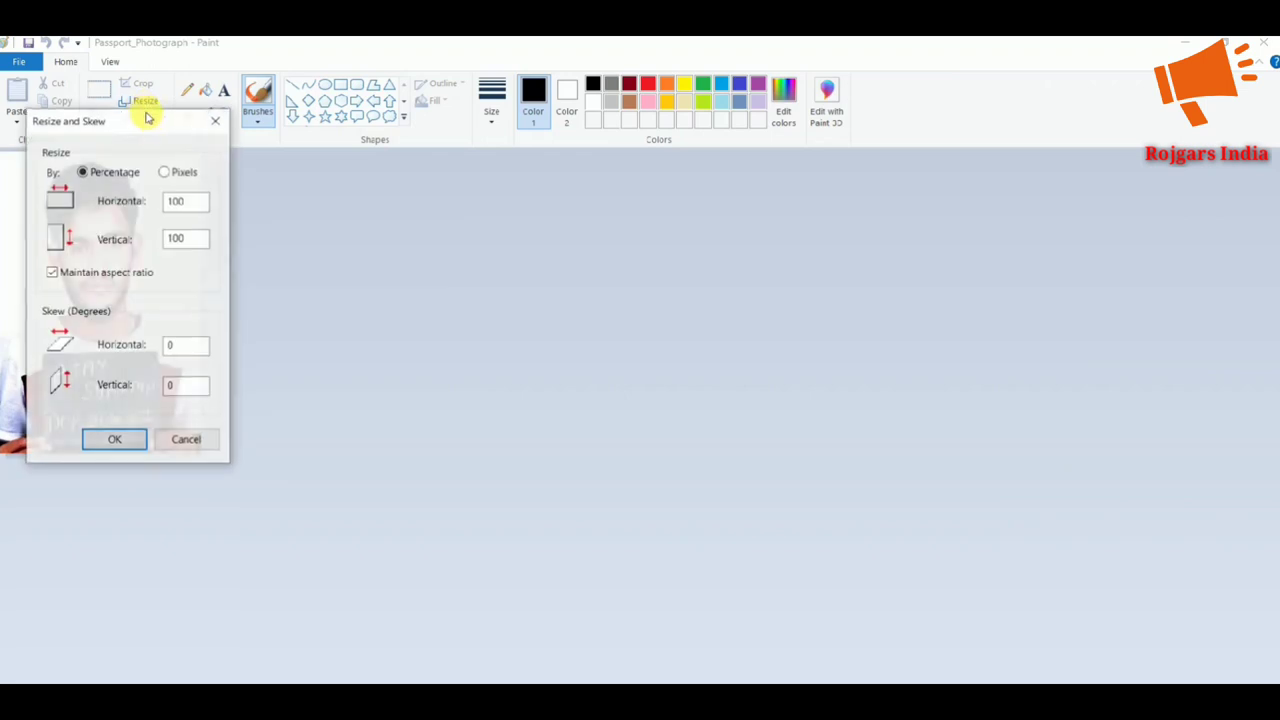
{"action": "left_click", "coordinate": [166, 172]}
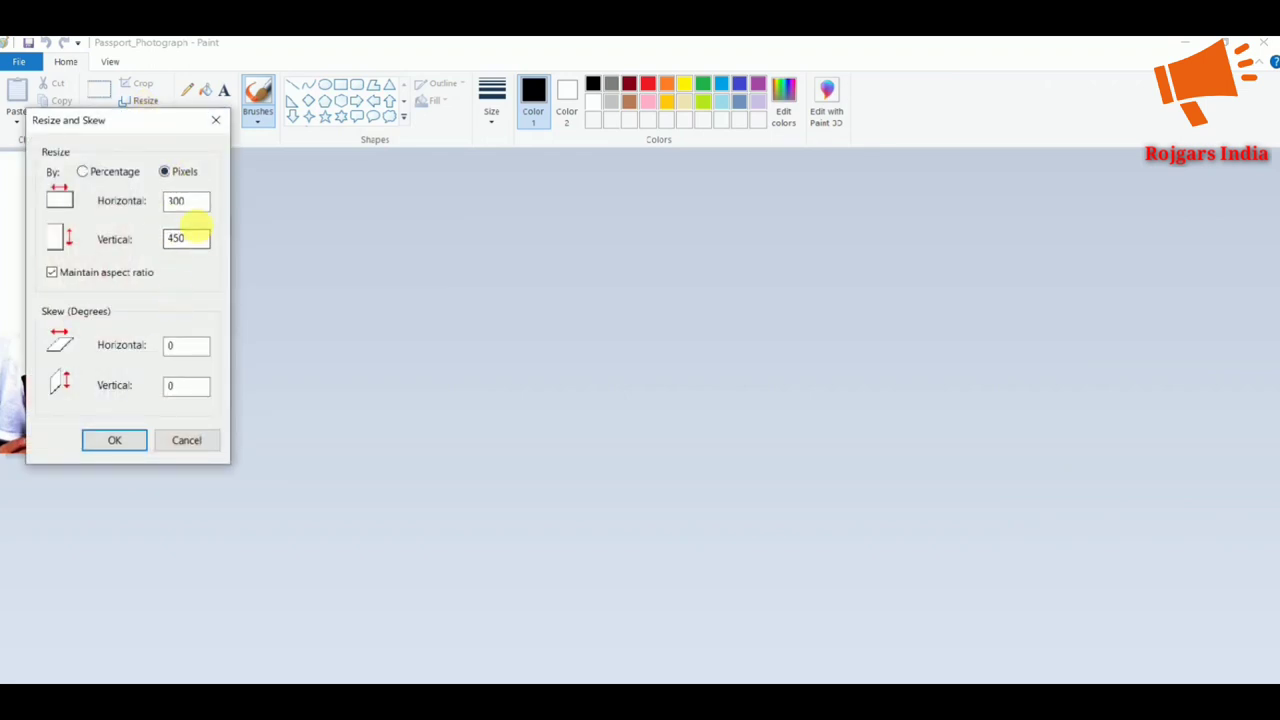
{"action": "left_click_drag", "start_coordinate": [200, 201], "coordinate": [158, 202]}
{"action": "type", "text": "600"}
{"action": "left_click", "coordinate": [115, 440]}
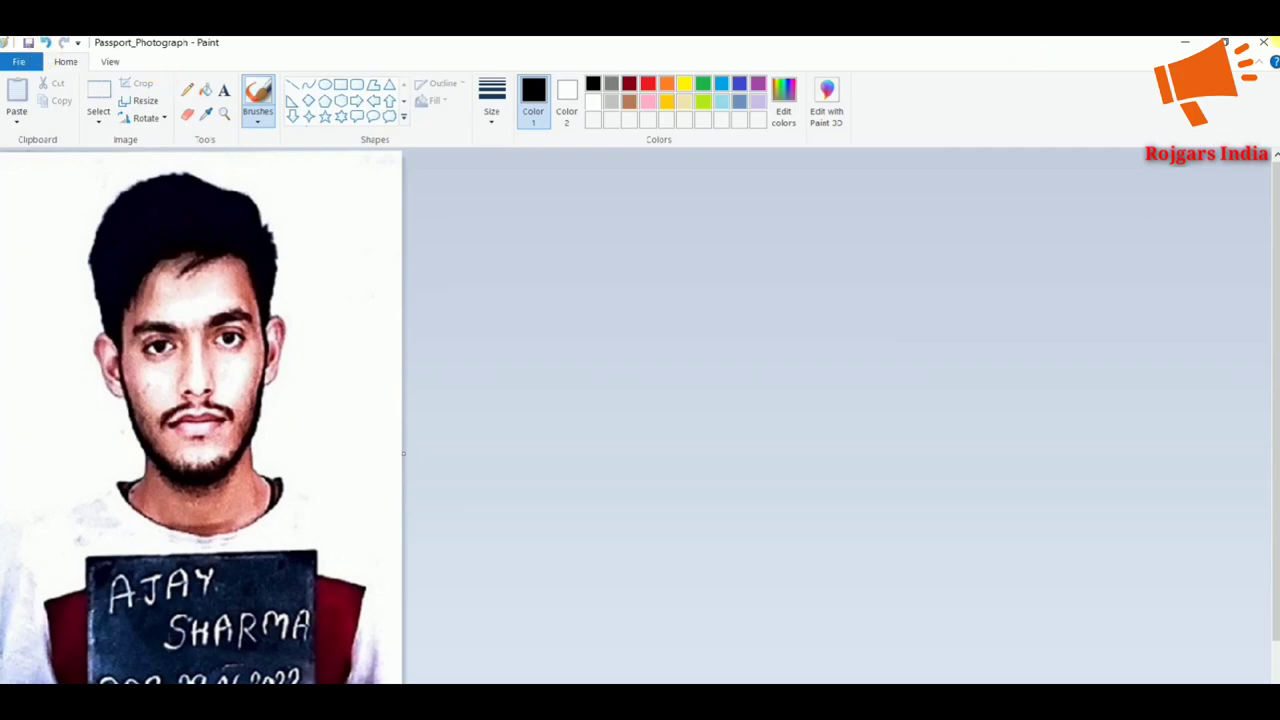
{"action": "left_click", "coordinate": [1262, 42]}
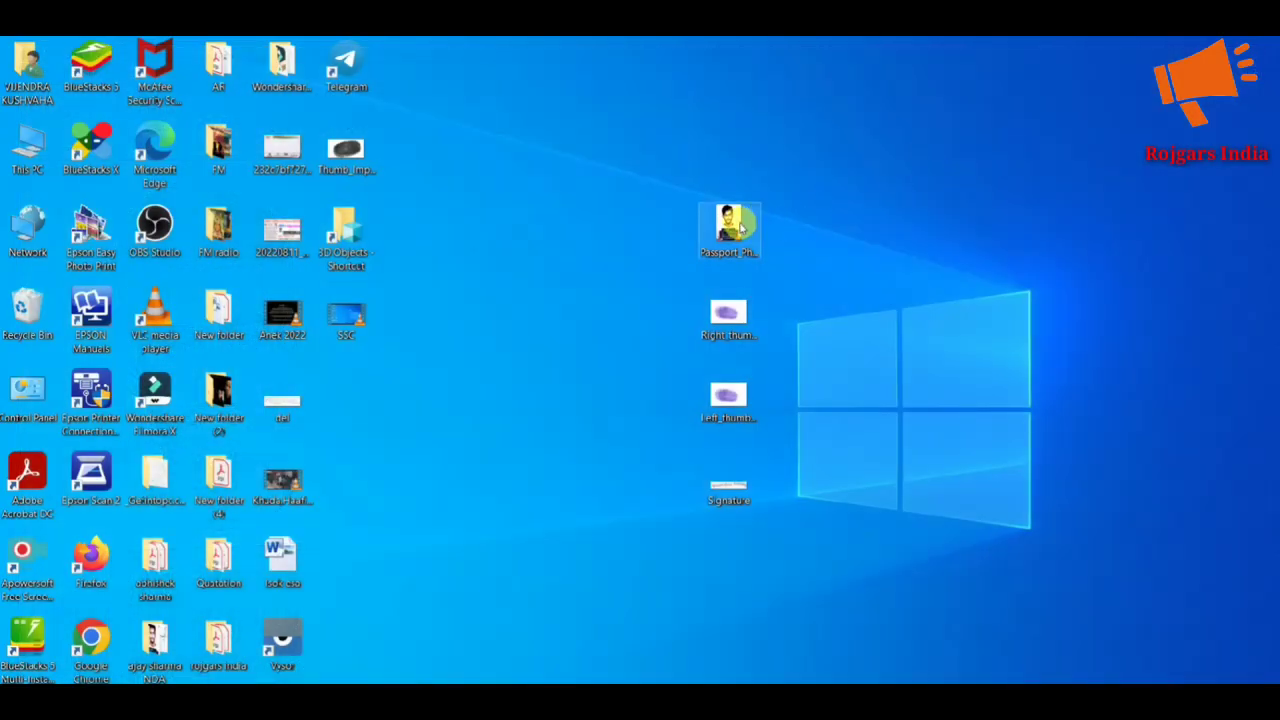
Check the resized Passport_Photograph file's size in its properties.
{"action": "left_click", "coordinate": [728, 228]}
{"action": "right_click", "coordinate": [728, 228]}
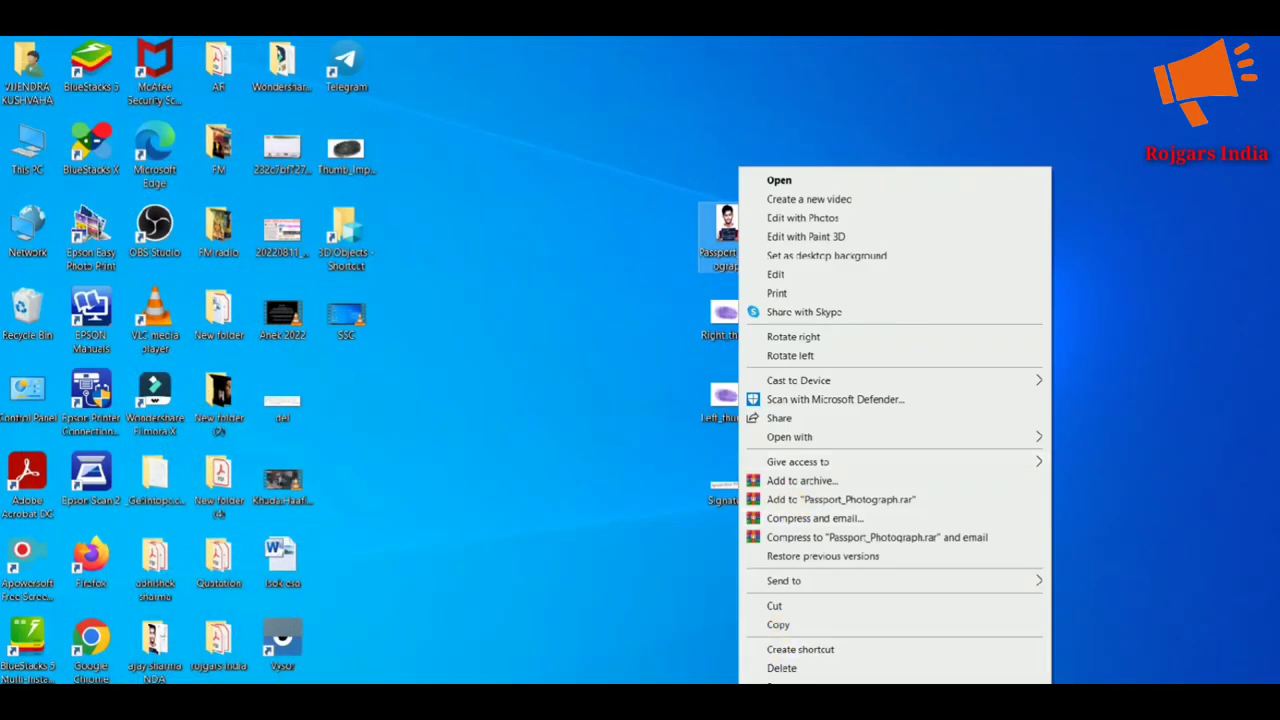
{"action": "left_click", "coordinate": [800, 710]}
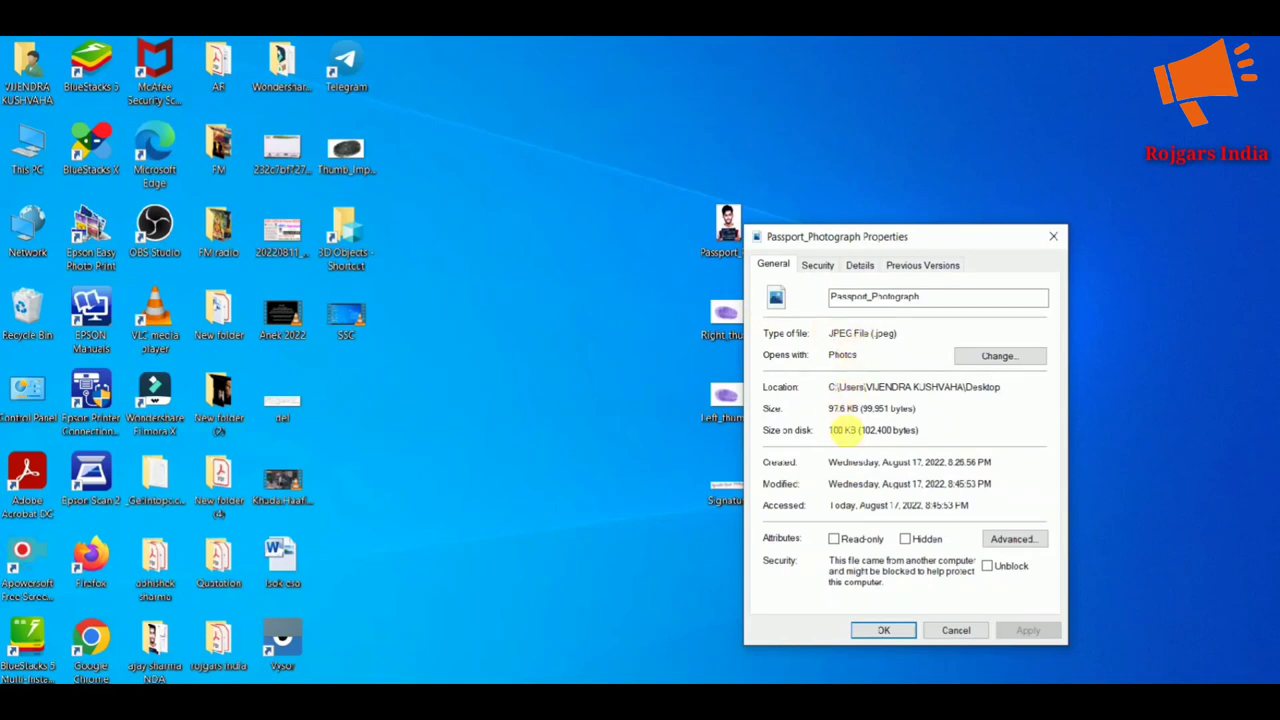
{"action": "left_click", "coordinate": [1053, 236]}
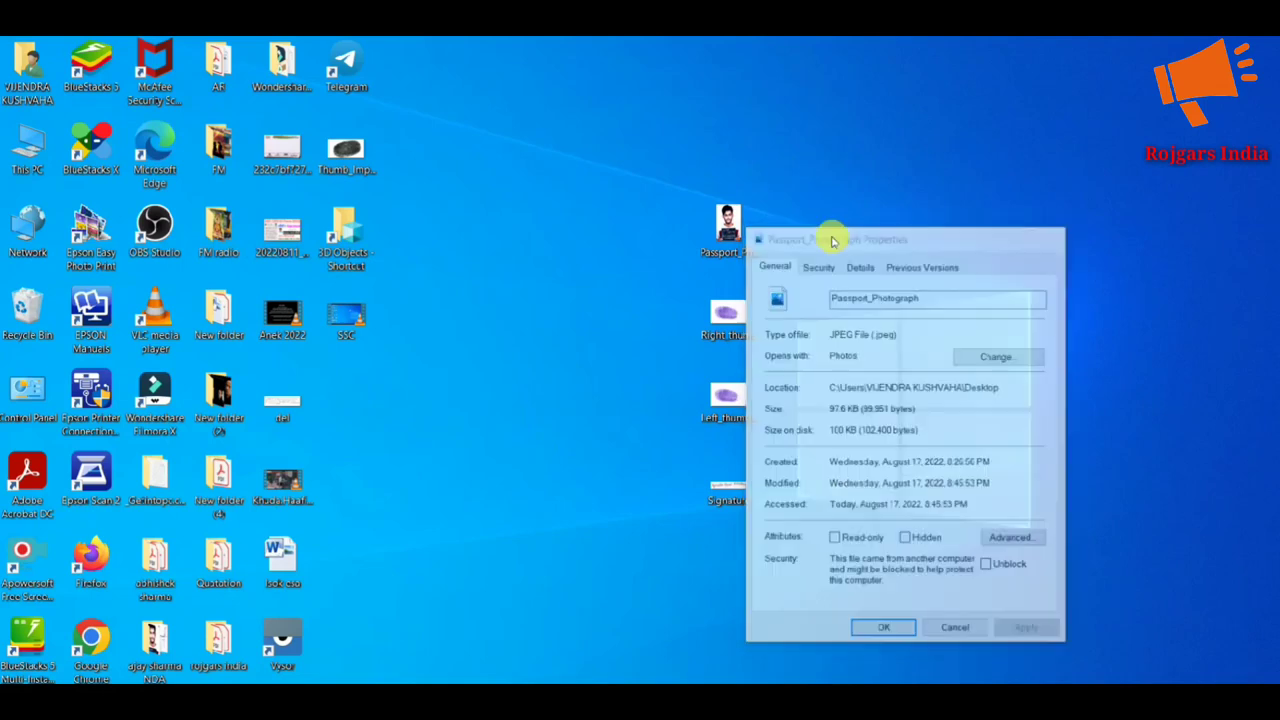
Reopen the Passport_Photograph image in Paint and resize it to 500 pixels wide, keeping the aspect ratio.
{"action": "right_click", "coordinate": [748, 232]}
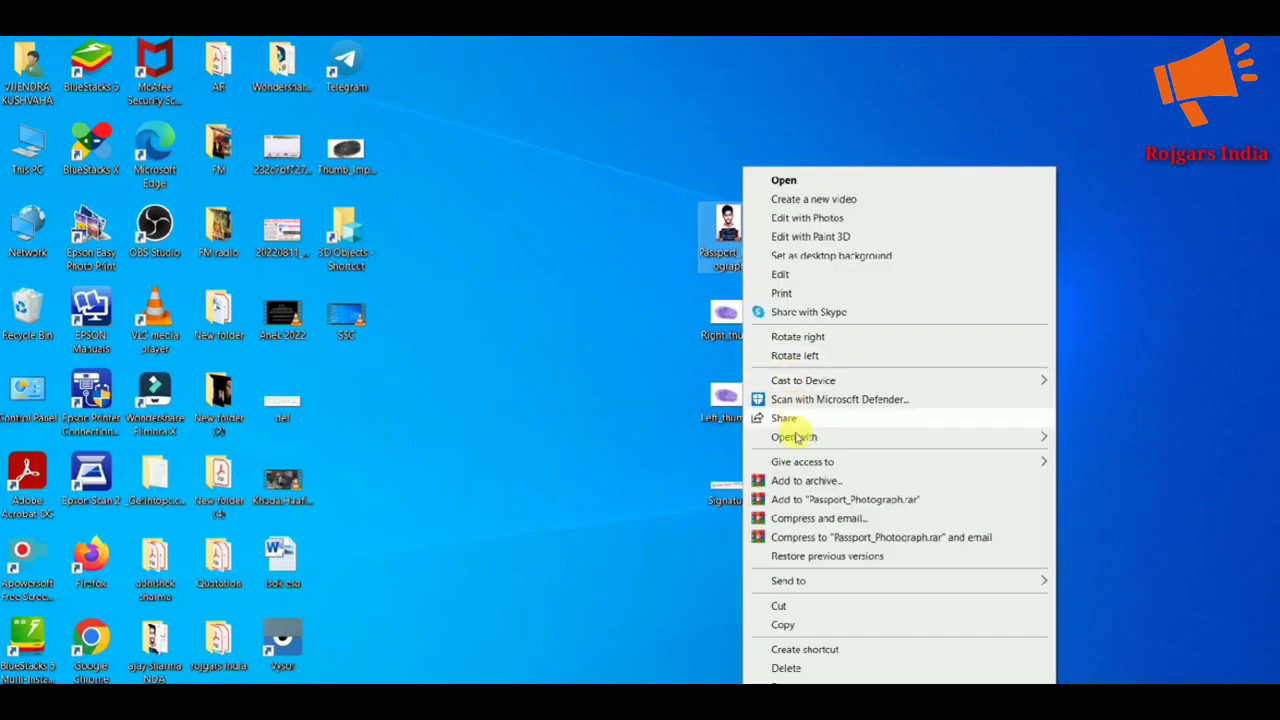
{"action": "mouse_move", "coordinate": [797, 437]}
{"action": "left_click", "coordinate": [1109, 476]}
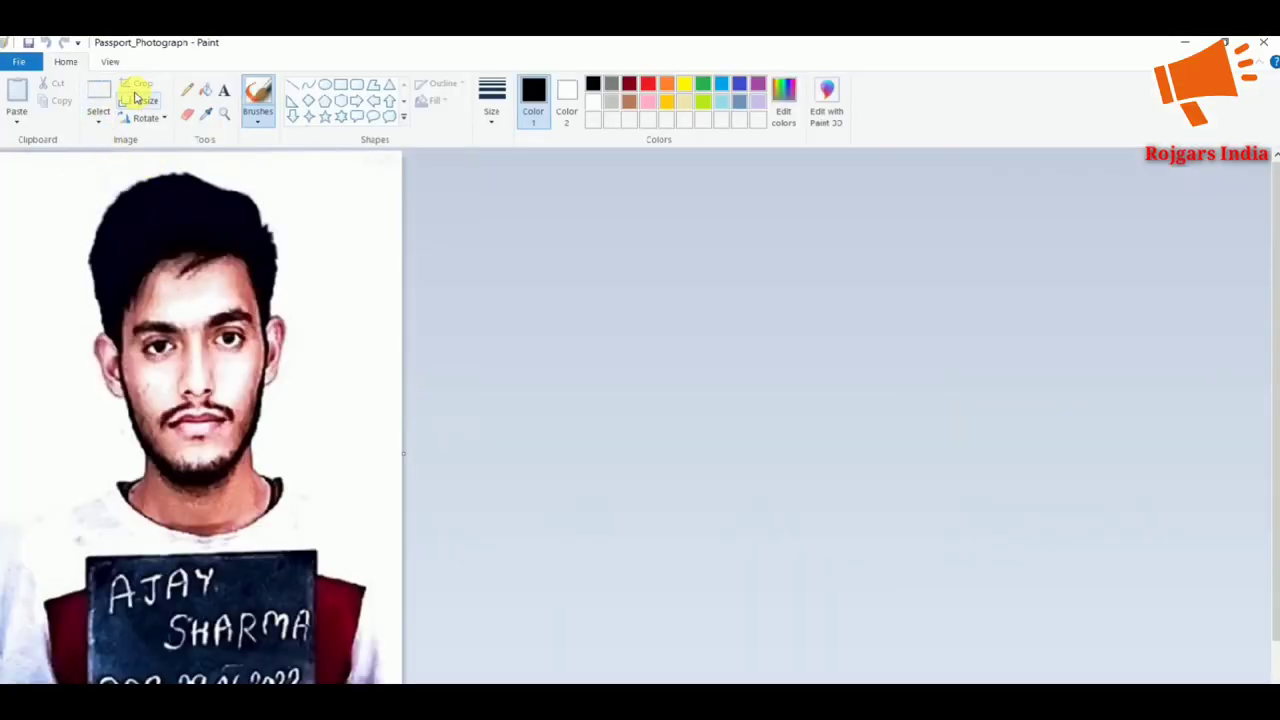
{"action": "left_click", "coordinate": [139, 101]}
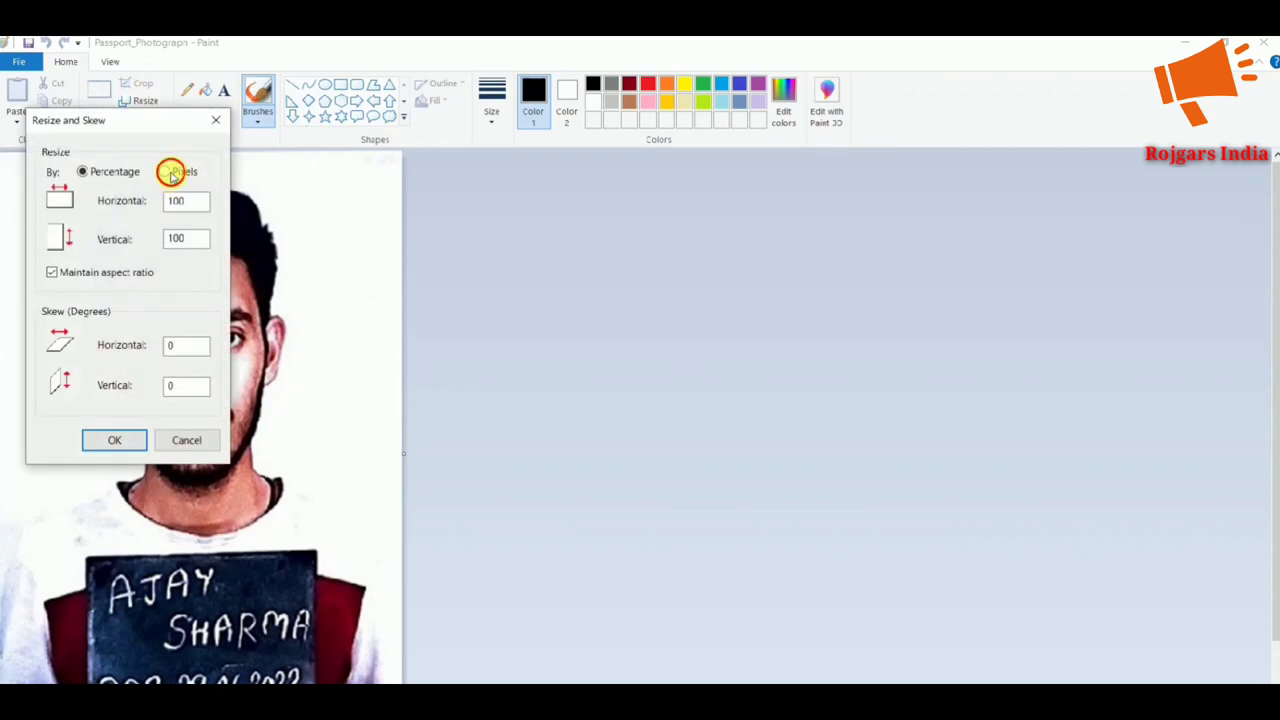
{"action": "left_click", "coordinate": [172, 172]}
{"action": "double_click", "coordinate": [188, 201]}
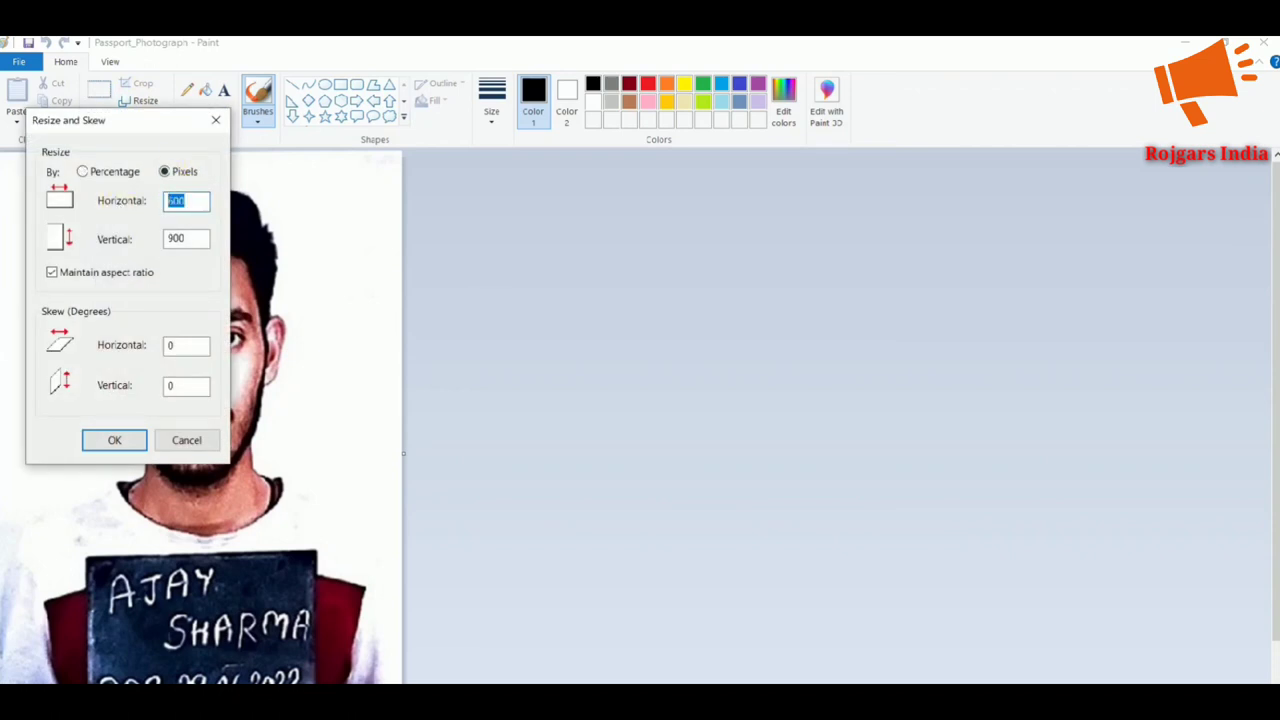
{"action": "type", "text": "500"}
{"action": "key", "text": "Return"}
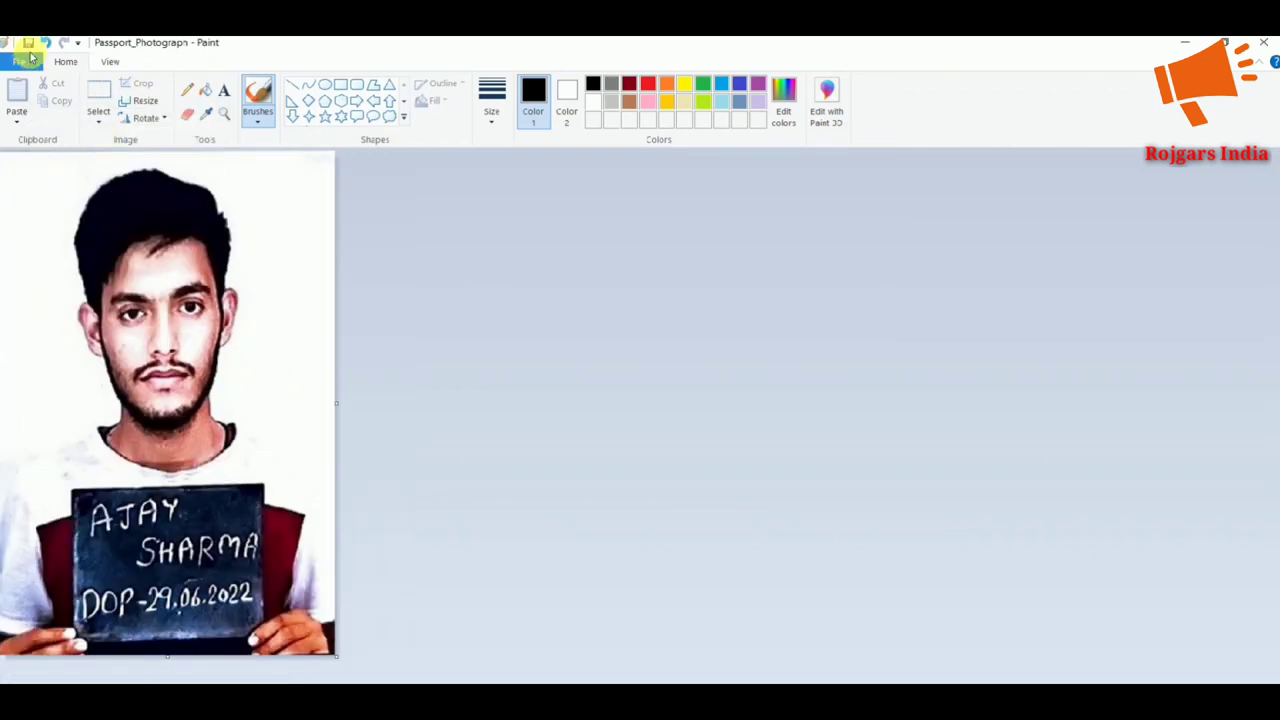
Crop the photograph to a selection covering almost the whole image, trimming its bottom edge, and save and close it.
{"action": "left_click", "coordinate": [98, 95]}
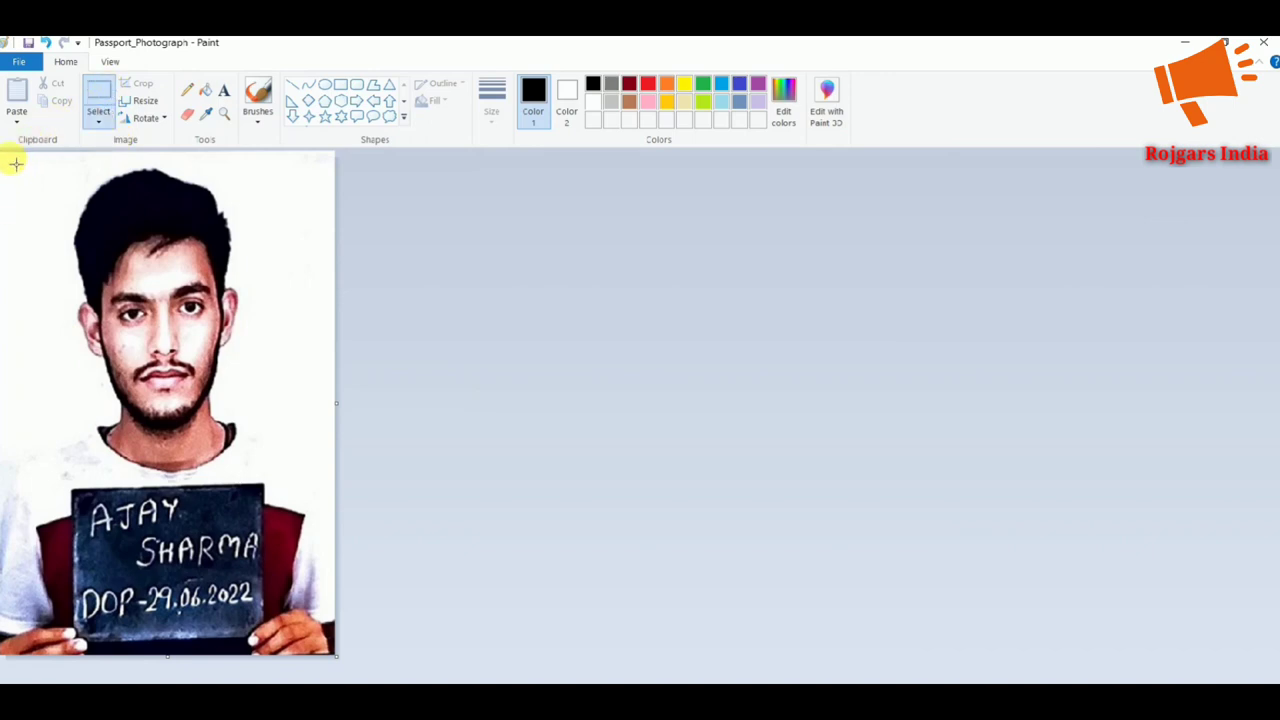
{"action": "left_click_drag", "start_coordinate": [8, 158], "coordinate": [338, 652]}
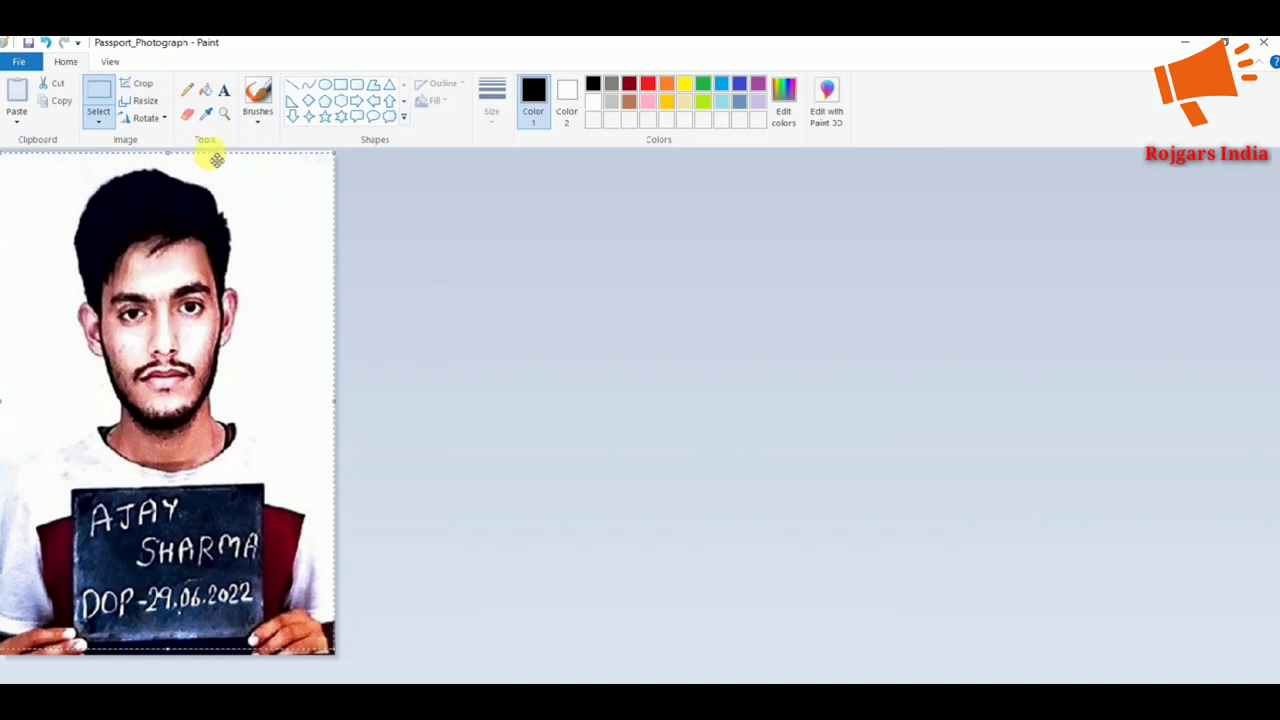
{"action": "left_click", "coordinate": [133, 86]}
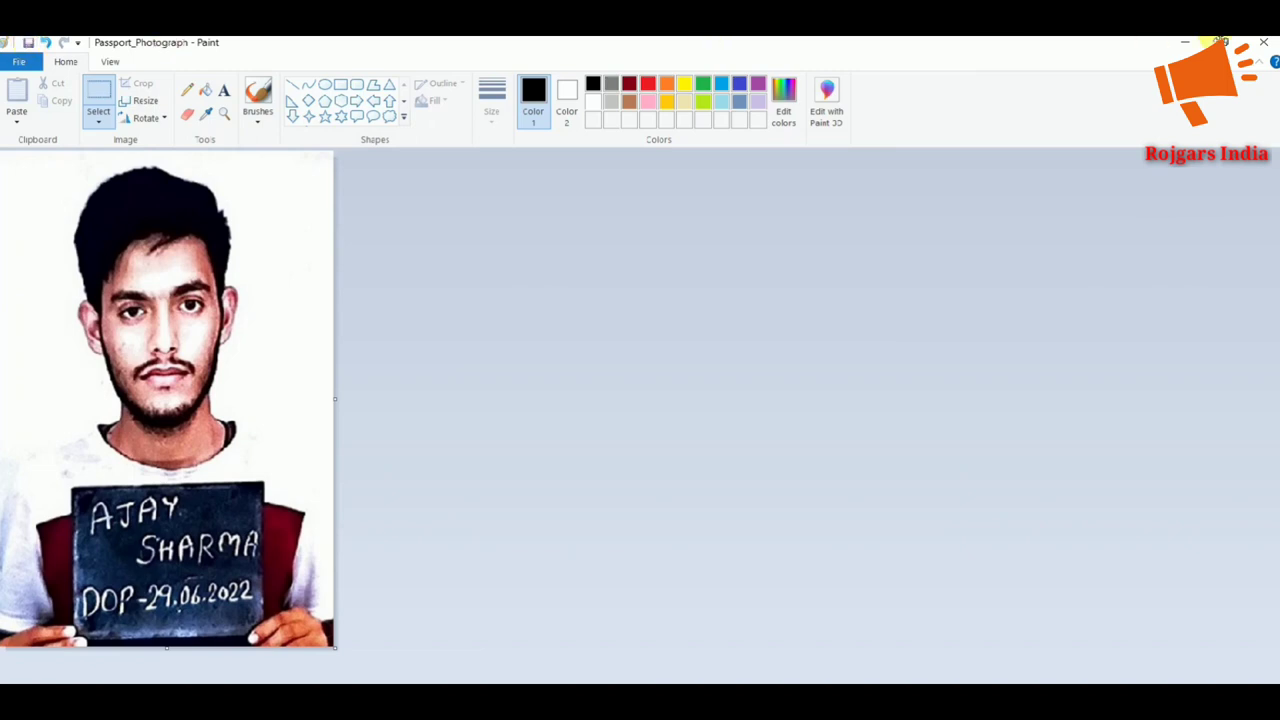
{"action": "left_click", "coordinate": [1264, 42]}
{"action": "left_click", "coordinate": [1268, 44]}
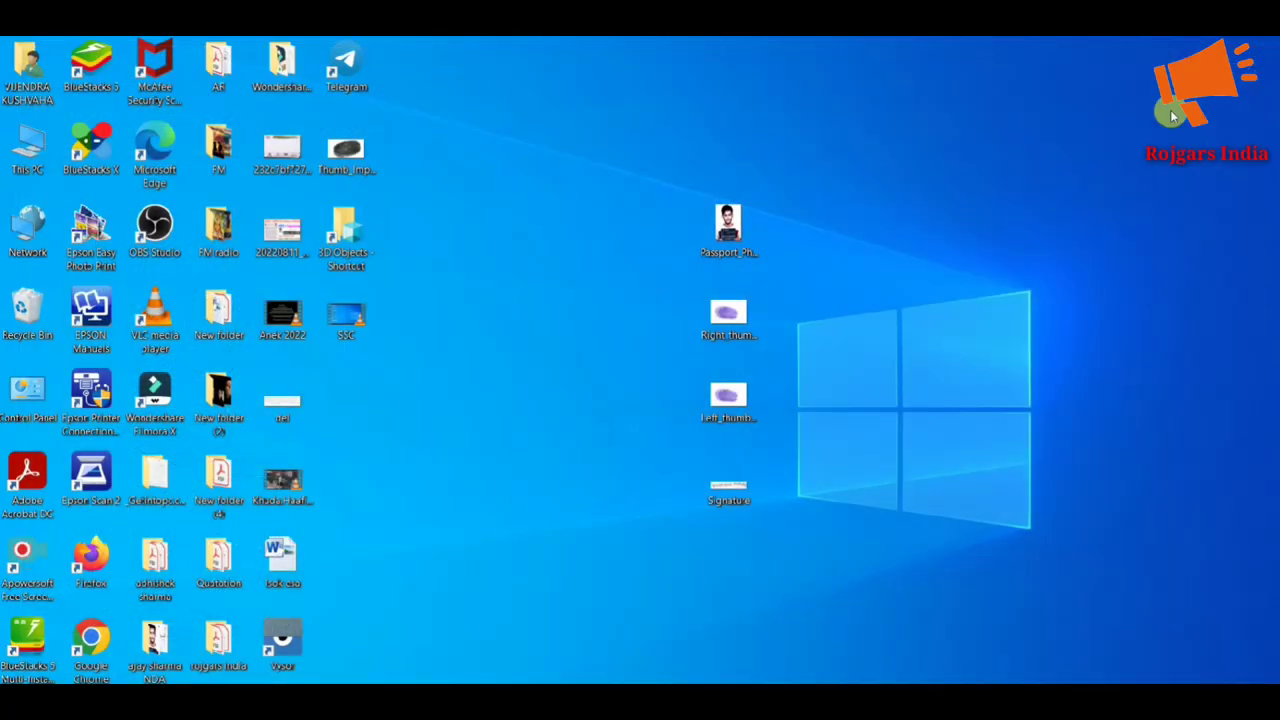
Check the cropped Passport_Photograph file's size in its properties.
{"action": "left_click", "coordinate": [757, 243]}
{"action": "right_click", "coordinate": [750, 240]}
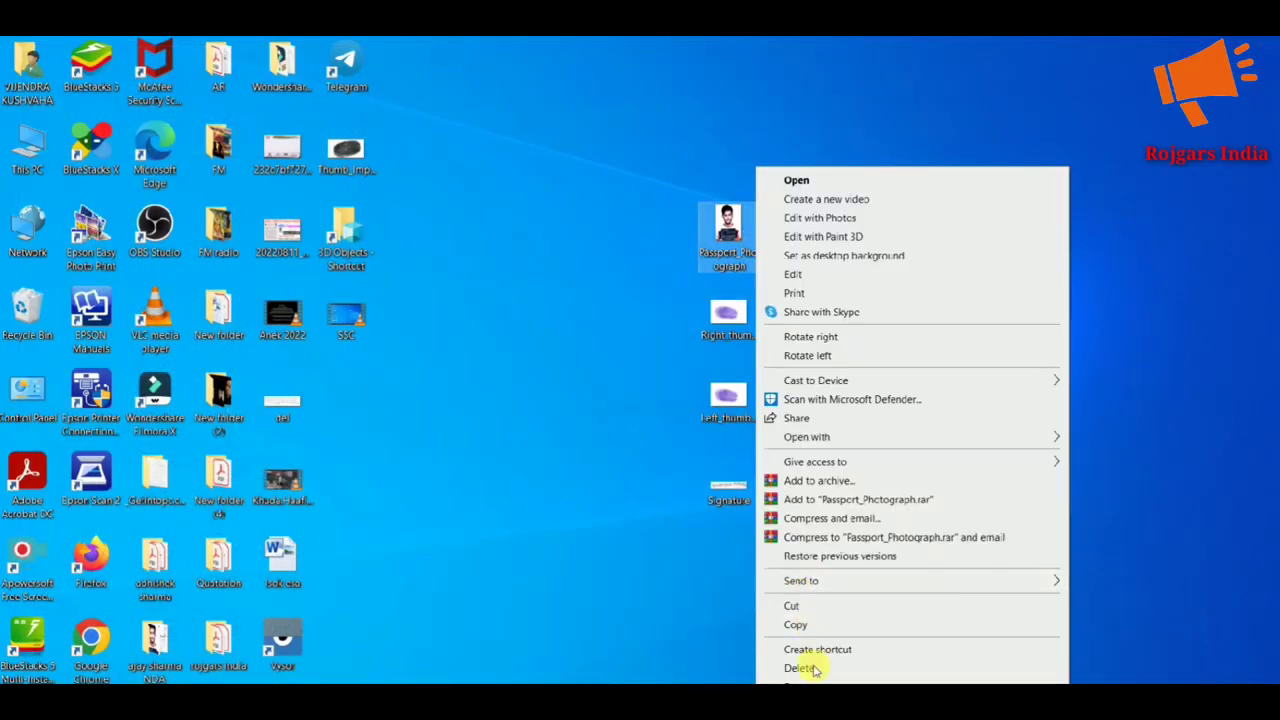
{"action": "left_click", "coordinate": [810, 712]}
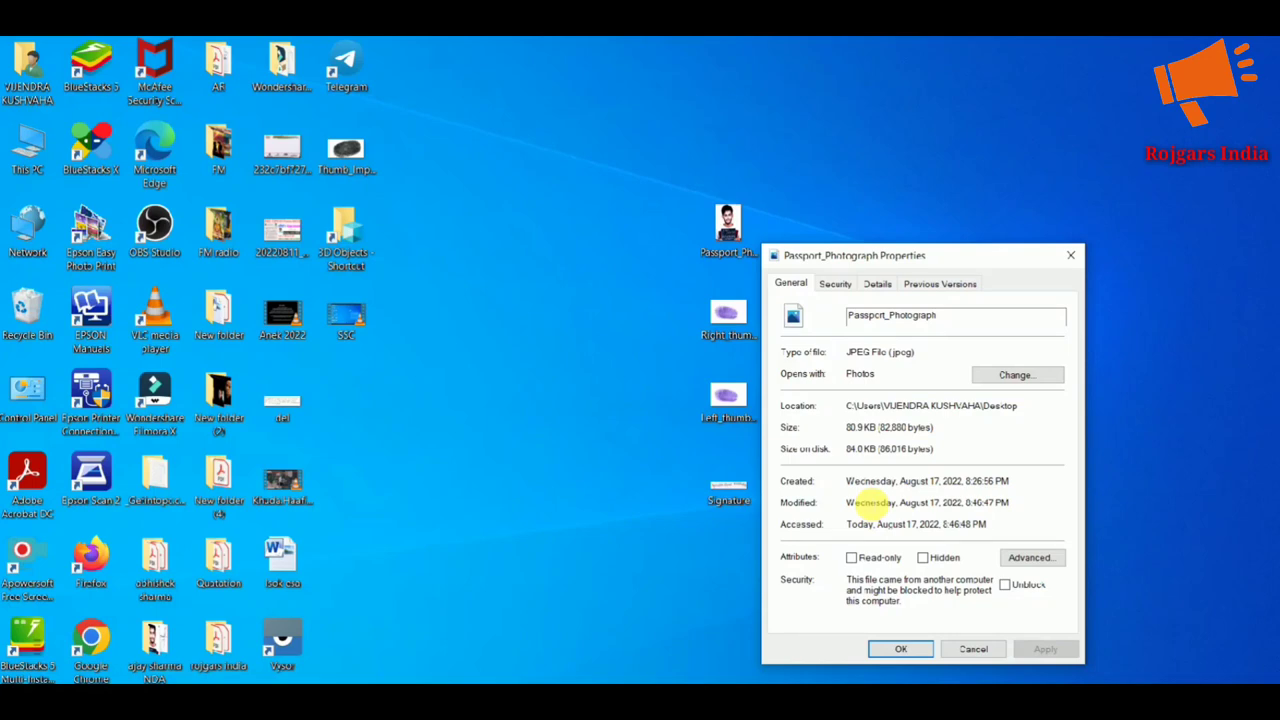
{"action": "left_click", "coordinate": [975, 650]}
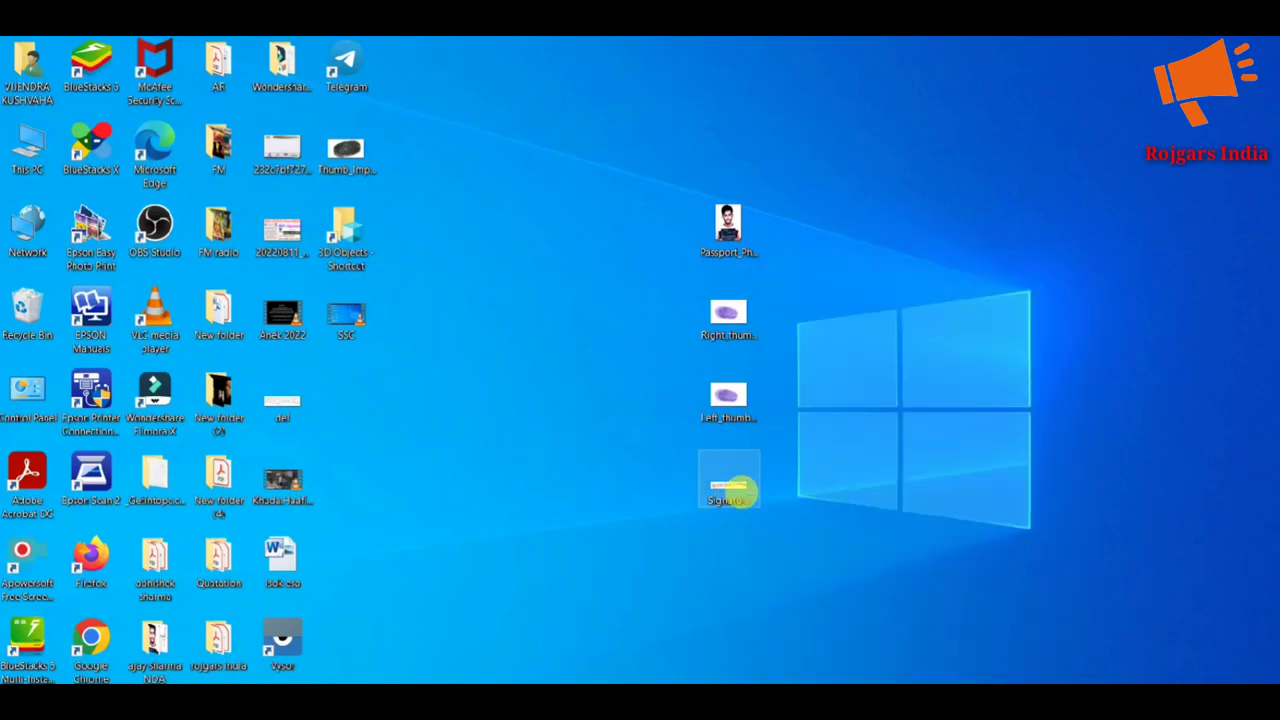
View the properties of the Signature file to check its size, and close them.
{"action": "right_click", "coordinate": [740, 492]}
{"action": "left_click", "coordinate": [797, 668]}
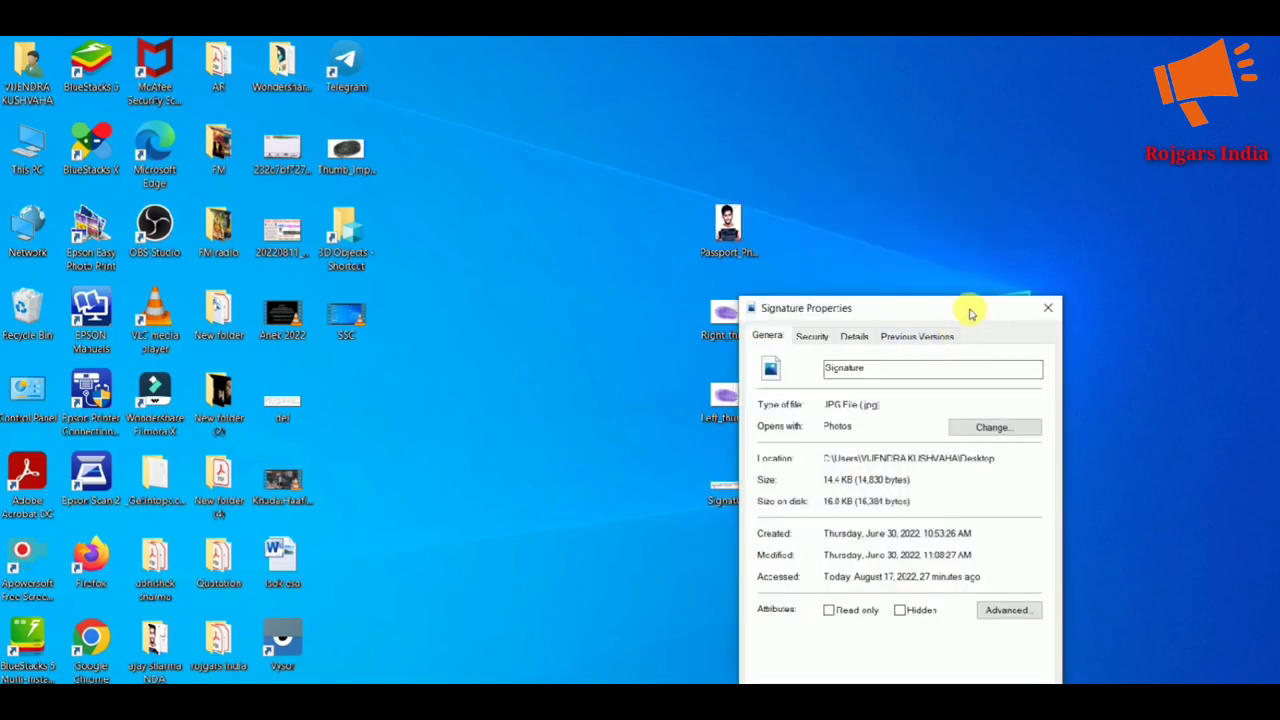
{"action": "left_click_drag", "start_coordinate": [970, 314], "coordinate": [1025, 165]}
{"action": "left_click", "coordinate": [1101, 162]}
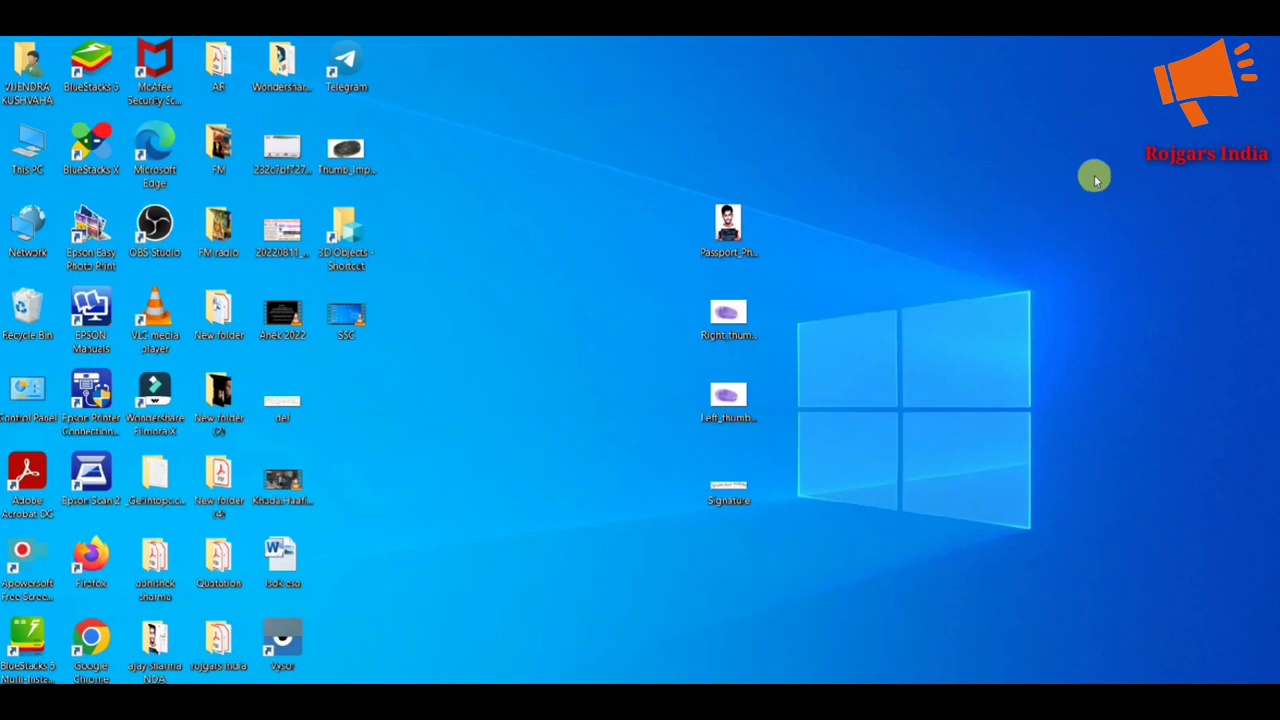
Open the Signature image in Paint and crop it closely around the handwriting to about 490 by 80 pixels.
{"action": "right_click", "coordinate": [733, 495]}
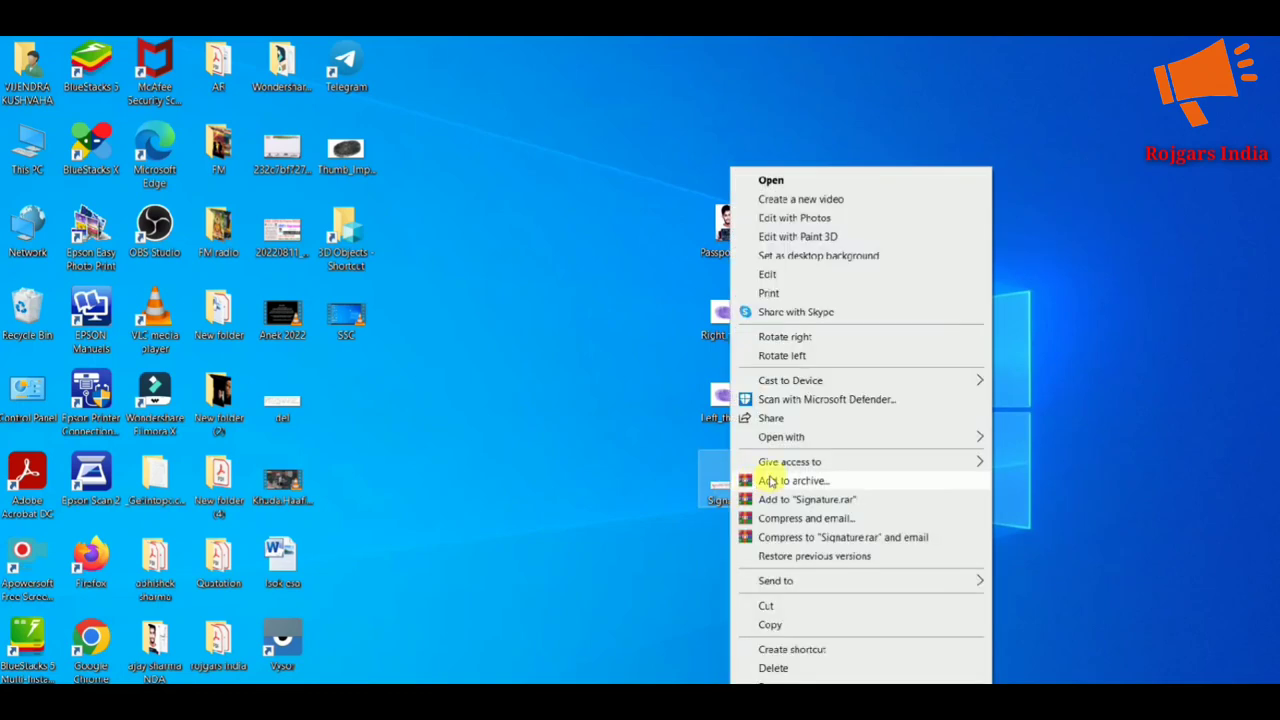
{"action": "mouse_move", "coordinate": [840, 437]}
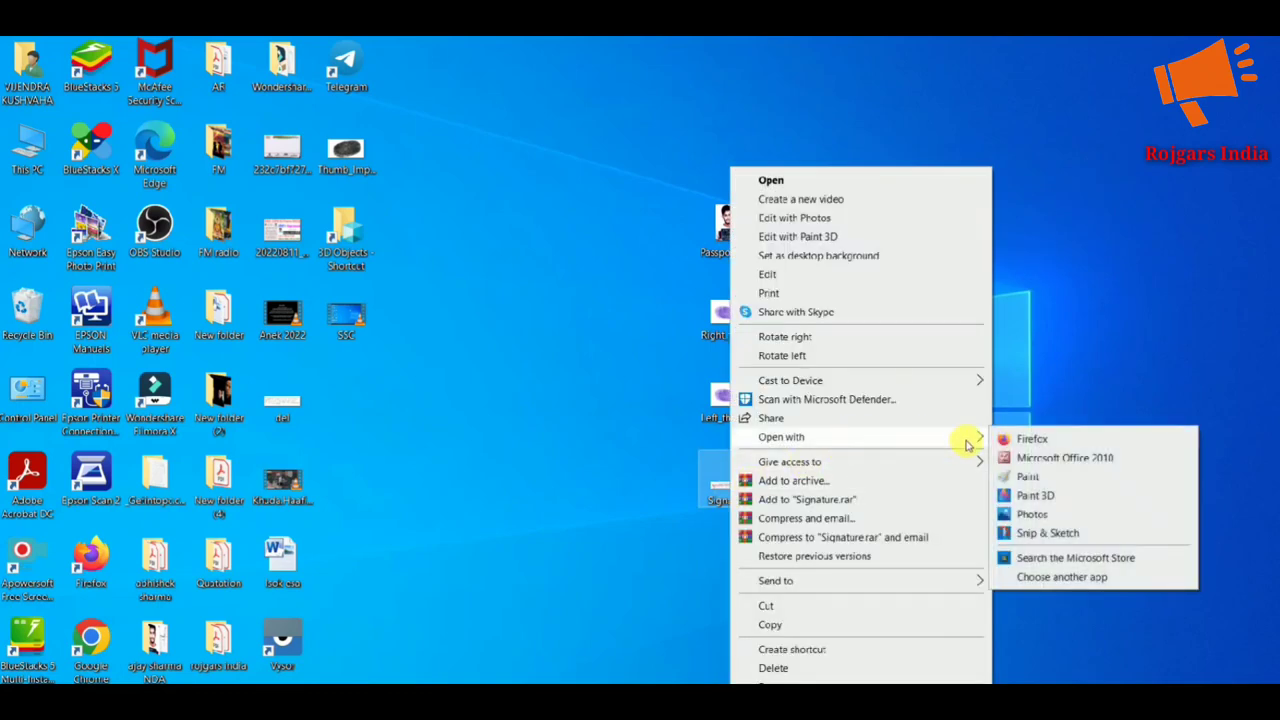
{"action": "left_click", "coordinate": [1025, 477]}
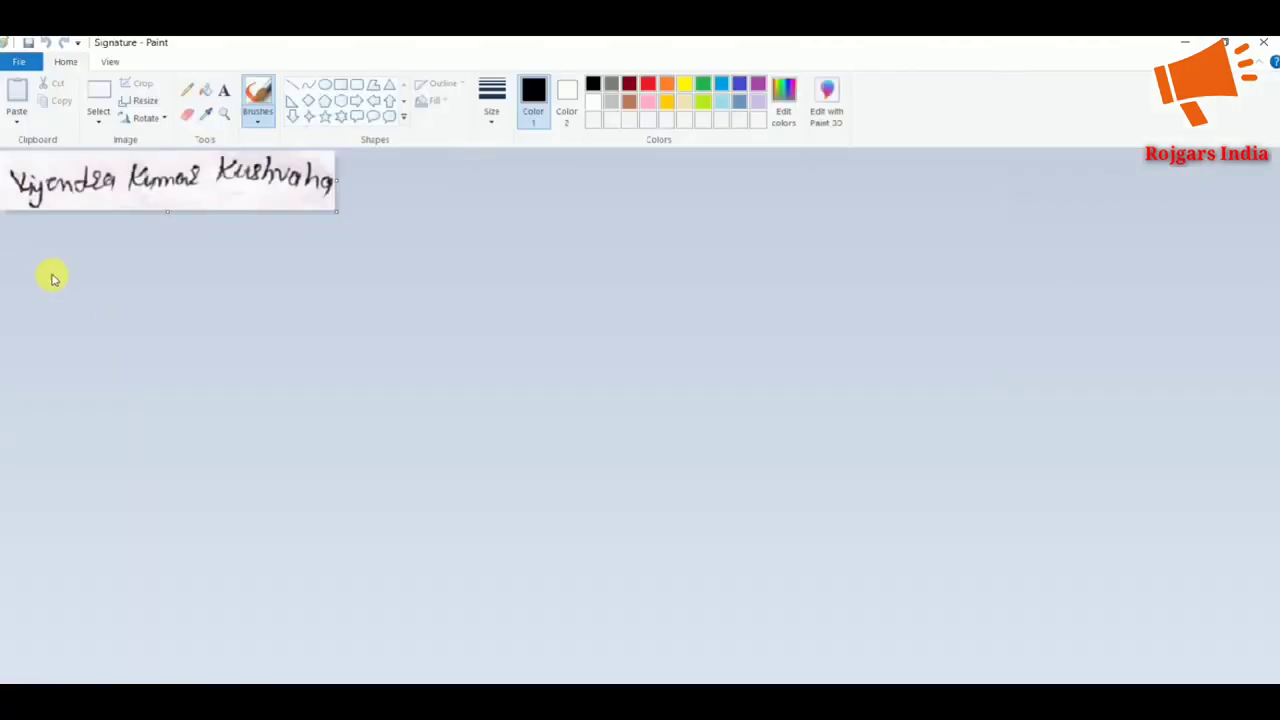
{"action": "left_click", "coordinate": [100, 92]}
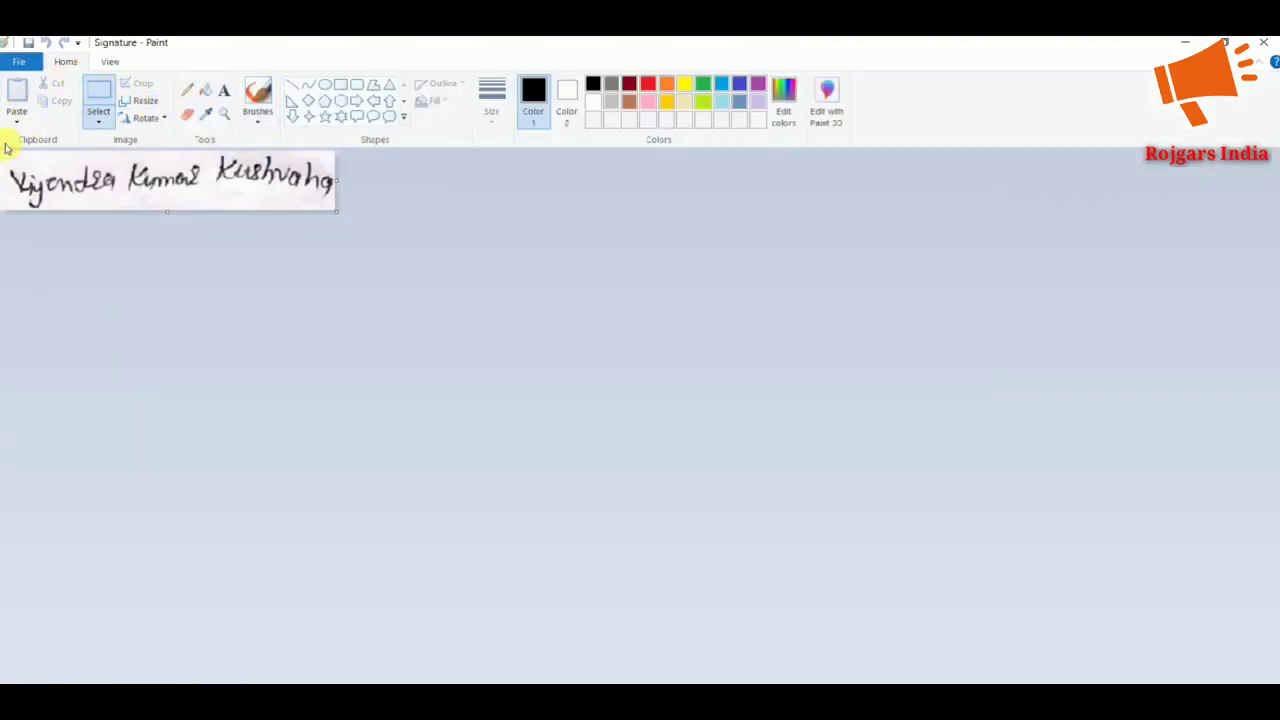
{"action": "mouse_move", "coordinate": [4, 153]}
{"action": "left_mouse_down"}
{"action": "mouse_move", "coordinate": [29, 189]}
{"action": "mouse_move", "coordinate": [338, 208]}
{"action": "left_mouse_up"}
{"action": "left_click", "coordinate": [138, 84]}
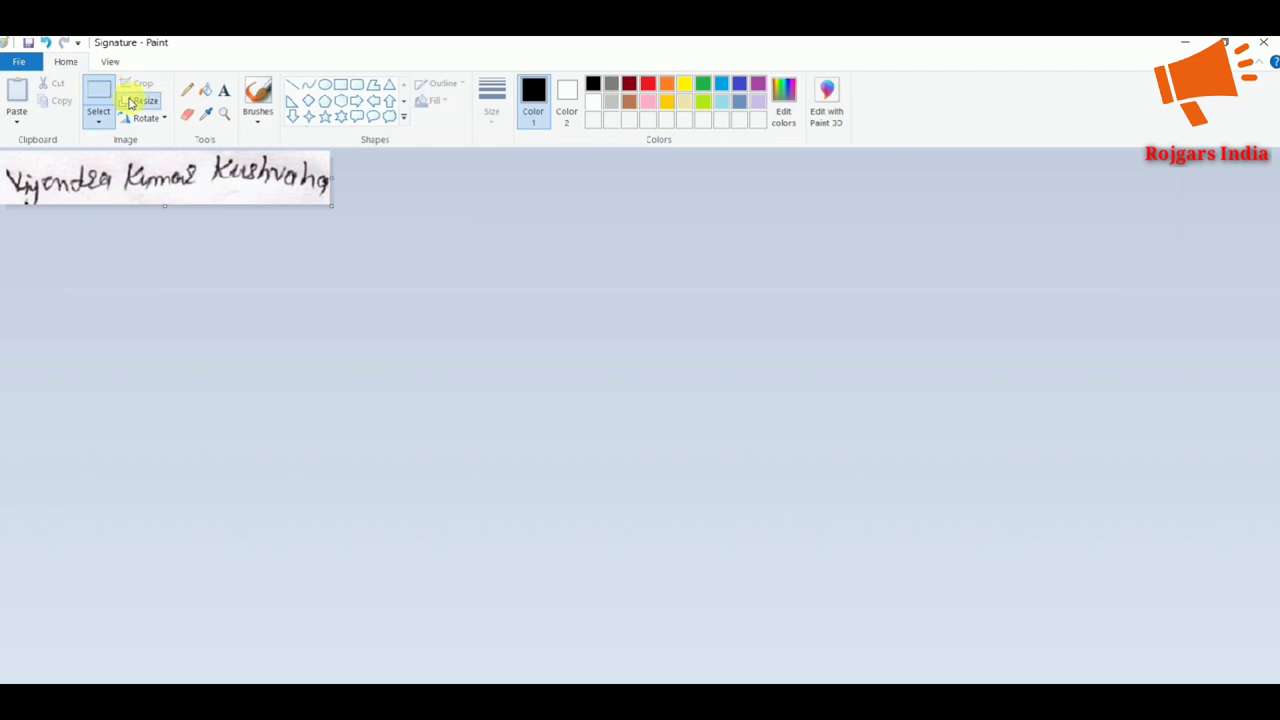
Resize the signature to 650 pixels wide, keeping the aspect ratio, and save and close the image.
{"action": "left_click", "coordinate": [135, 100]}
{"action": "left_click", "coordinate": [165, 171]}
{"action": "left_click_drag", "start_coordinate": [205, 203], "coordinate": [138, 207]}
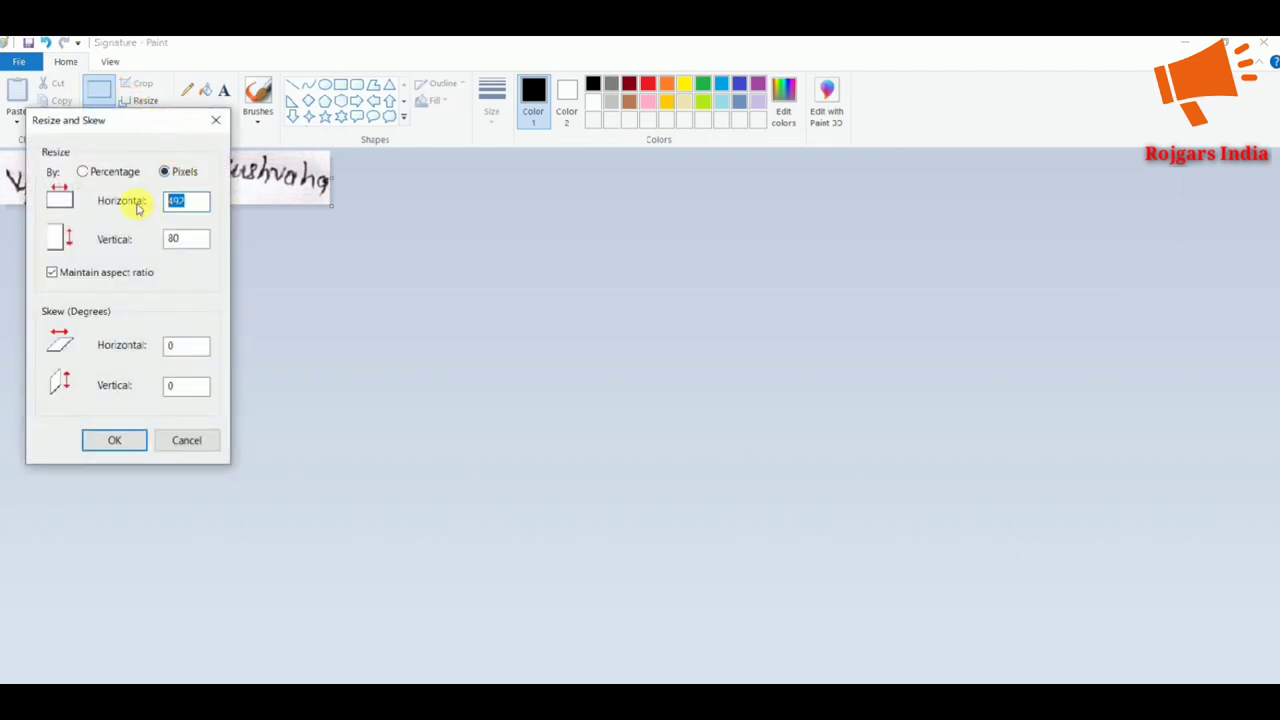
{"action": "type", "text": "650"}
{"action": "key", "text": "Return"}
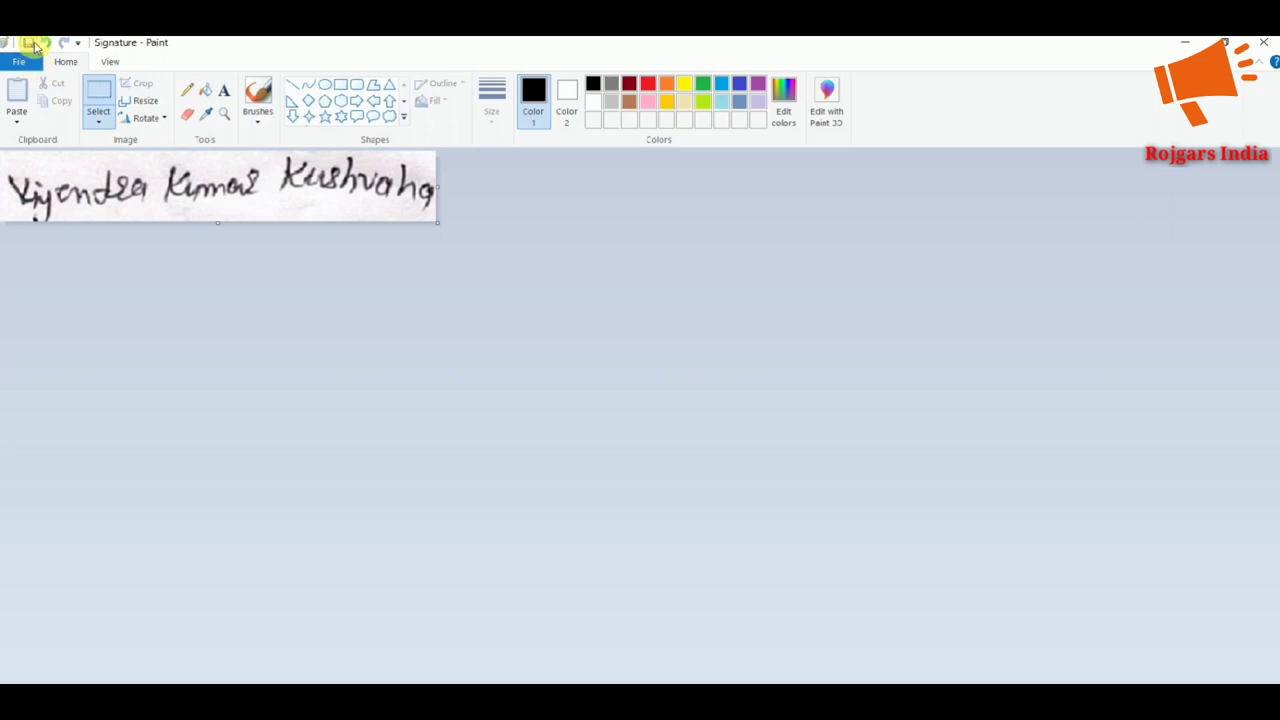
{"action": "left_click", "coordinate": [1268, 46]}
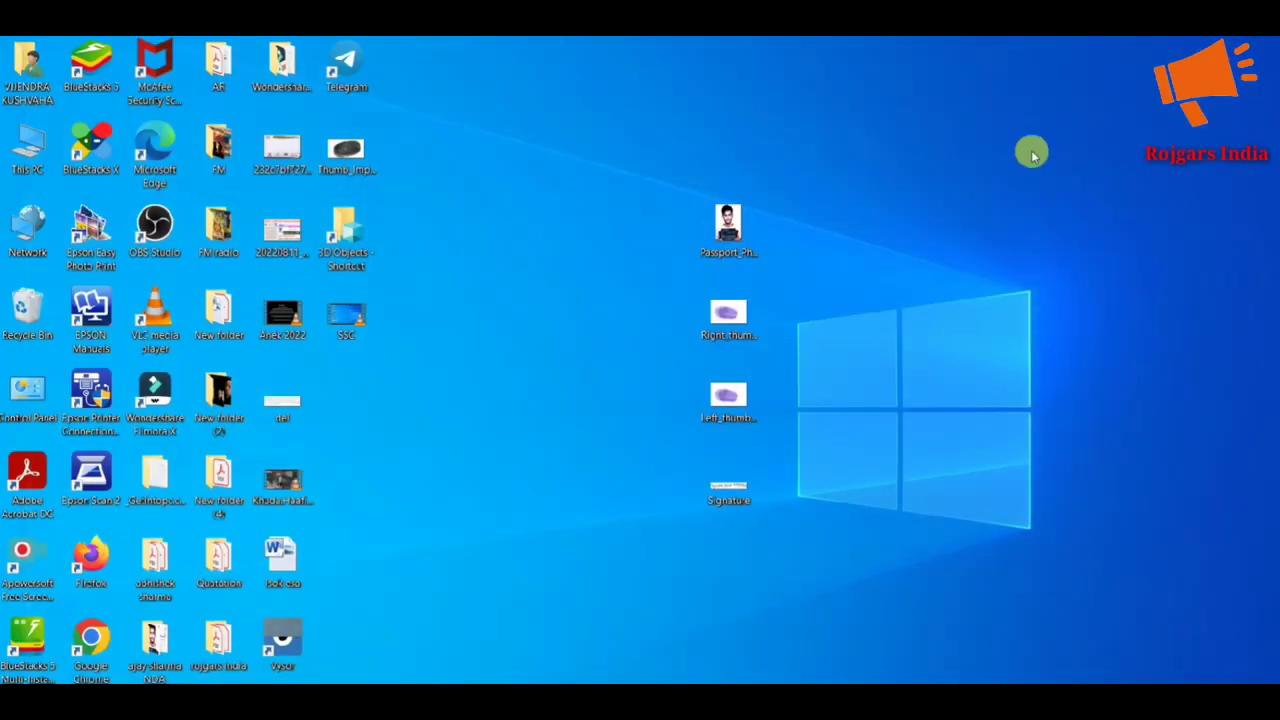
Check the resized Signature file's size in its properties and close them.
{"action": "right_click", "coordinate": [735, 500]}
{"action": "left_click", "coordinate": [790, 712]}
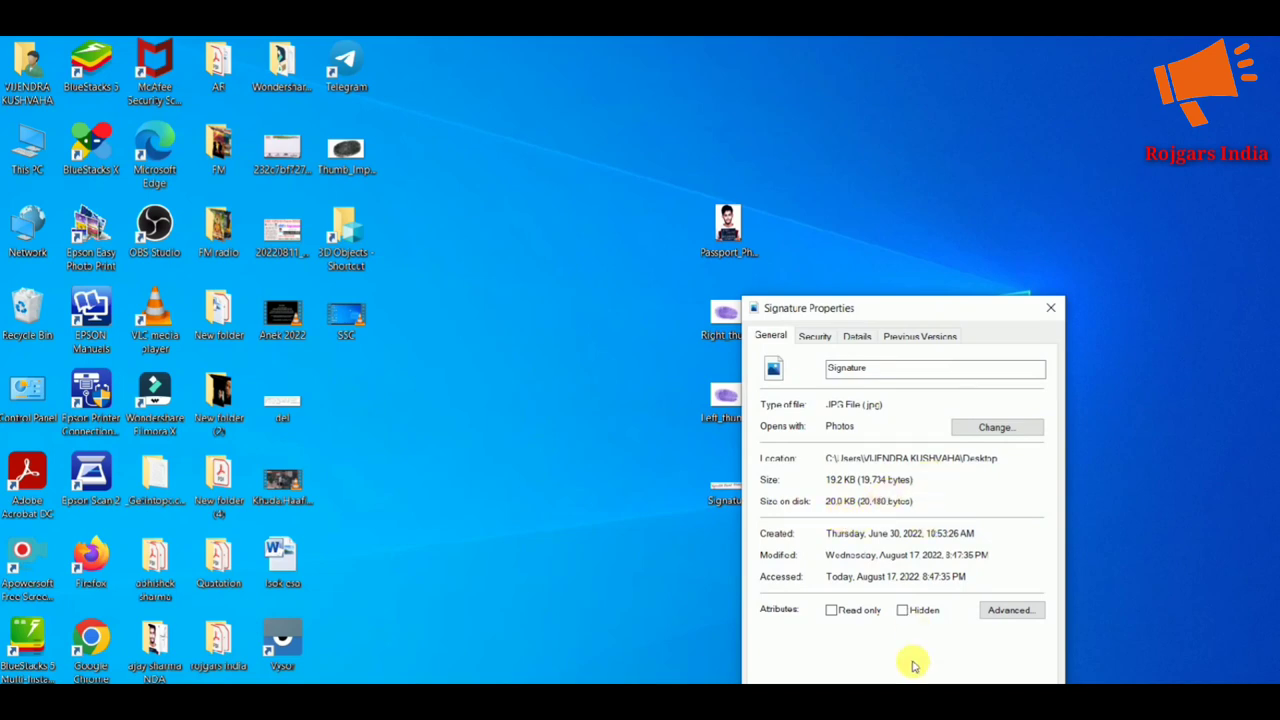
{"action": "left_click", "coordinate": [940, 684]}
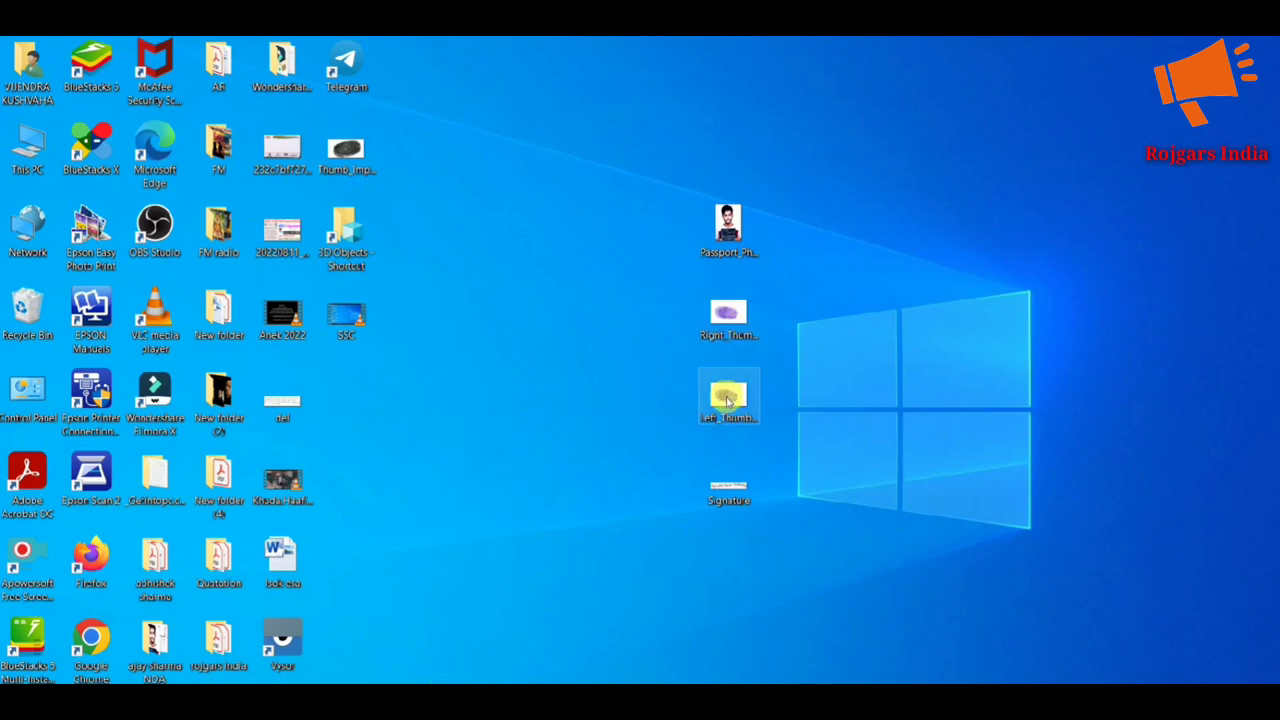
View the properties of the unedited Left_Thumb_Impression file to check its size, and close them.
{"action": "mouse_move", "coordinate": [714, 430]}
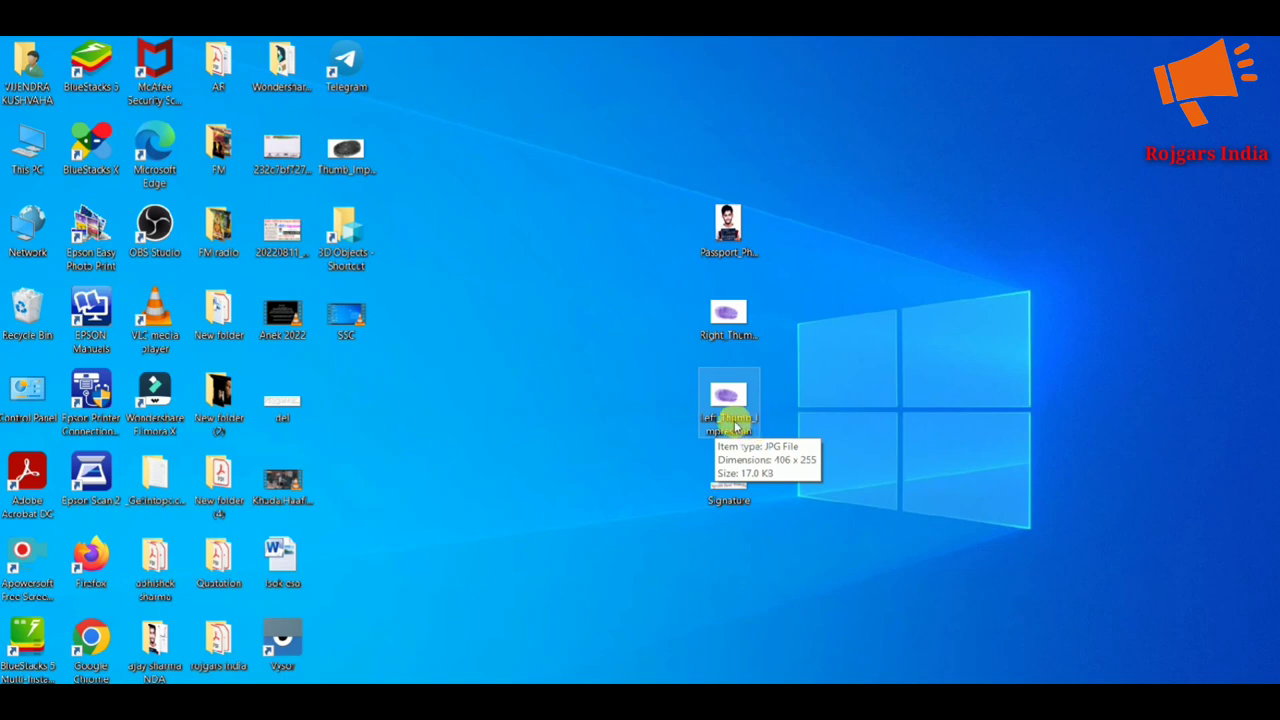
{"action": "right_click", "coordinate": [740, 398]}
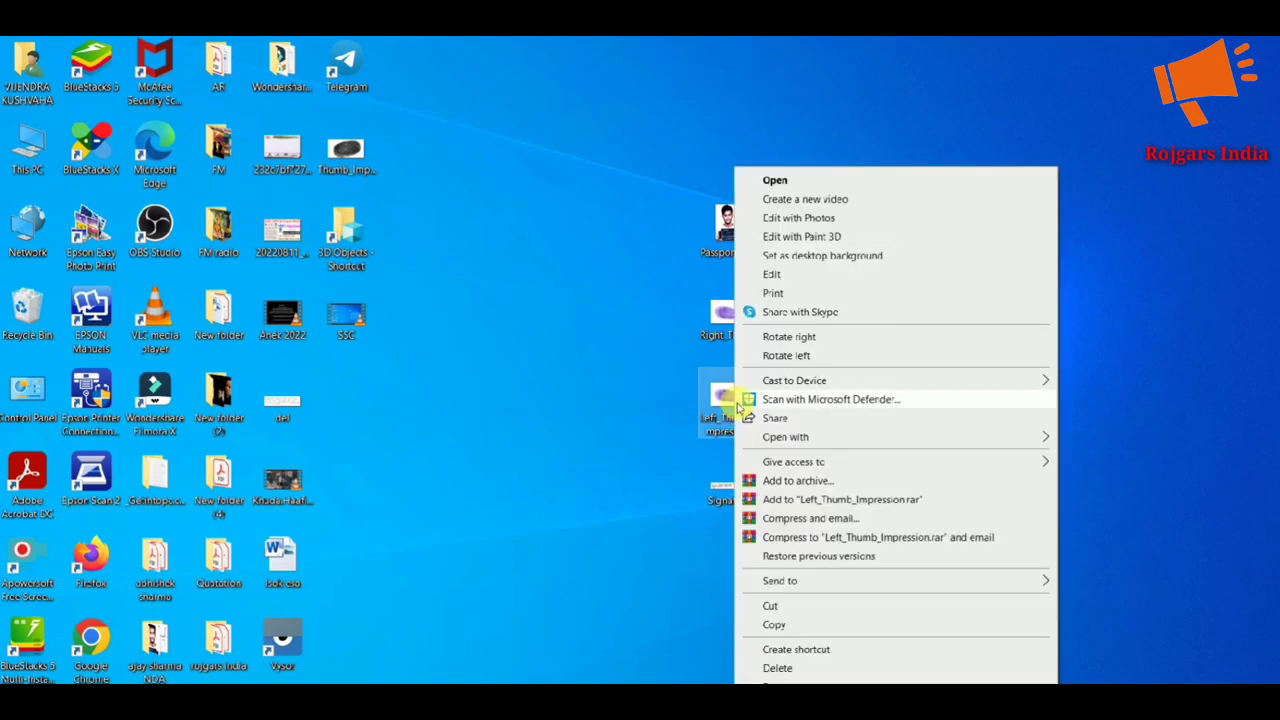
{"action": "left_click", "coordinate": [795, 700]}
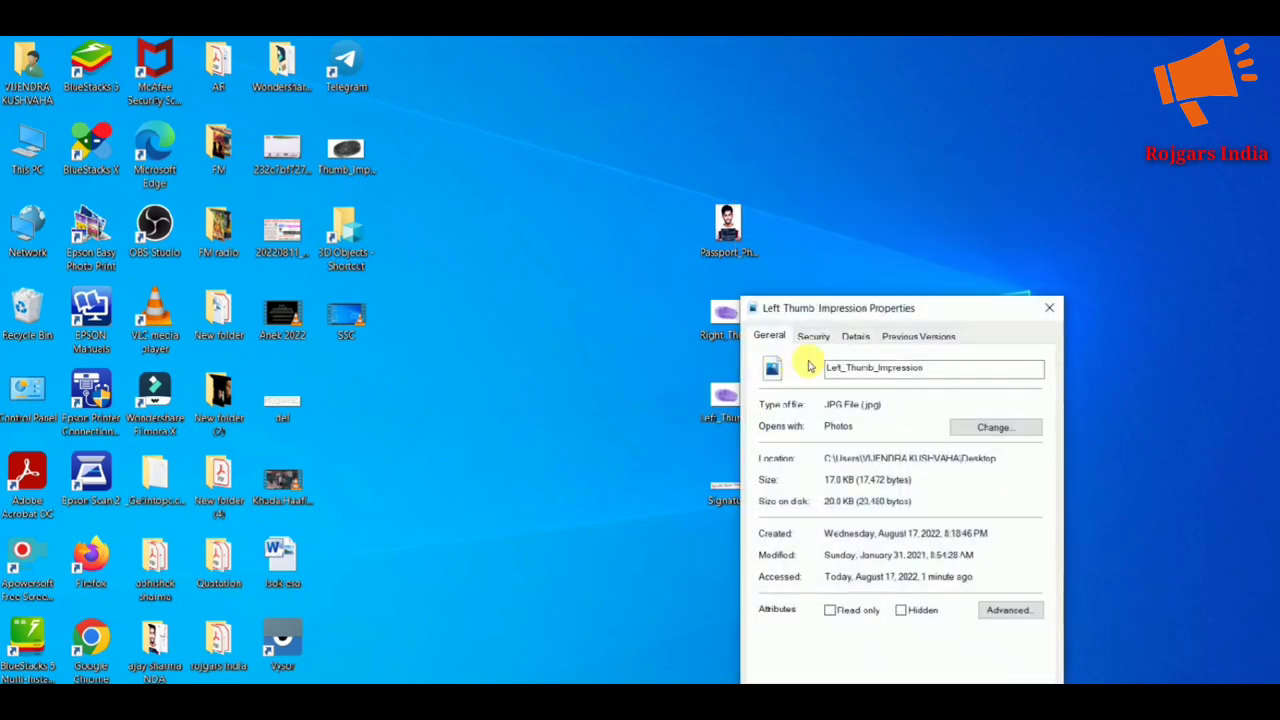
{"action": "left_click", "coordinate": [1049, 307]}
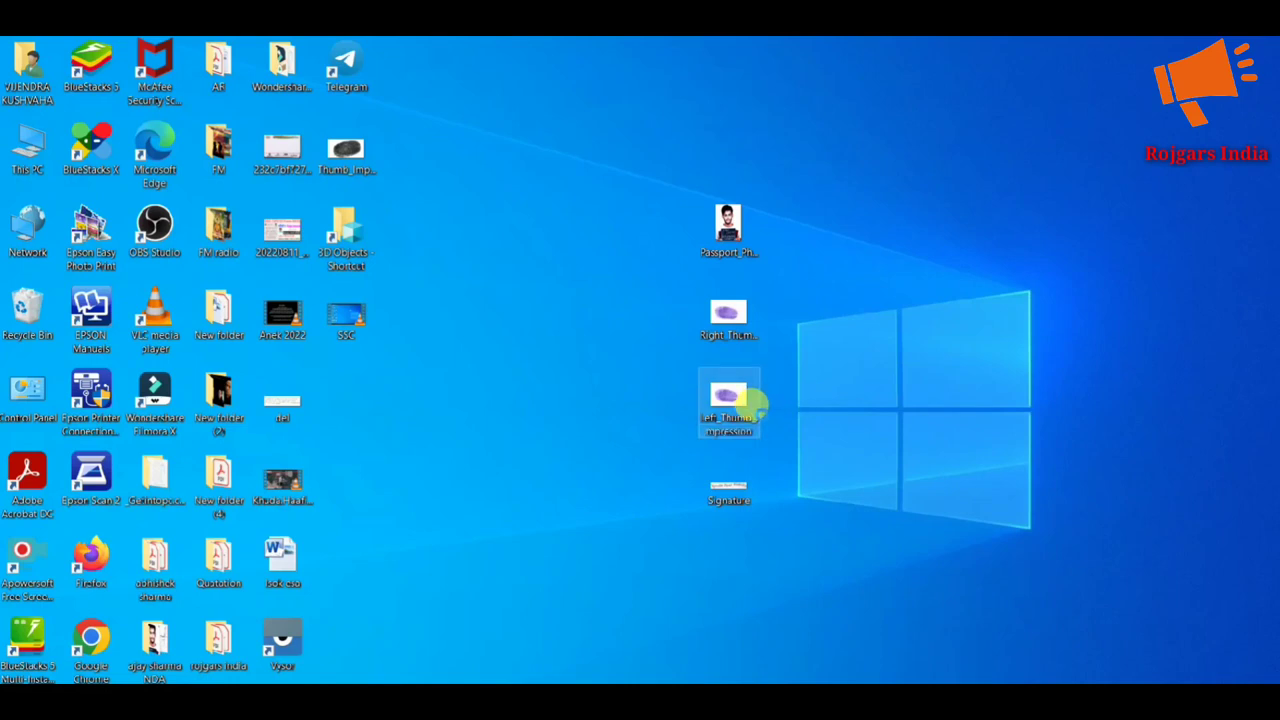
Open the Left_Thumb_Impression image in Paint and resize it to 600 pixels wide, keeping the aspect ratio.
{"action": "right_click", "coordinate": [757, 403]}
{"action": "mouse_move", "coordinate": [880, 434]}
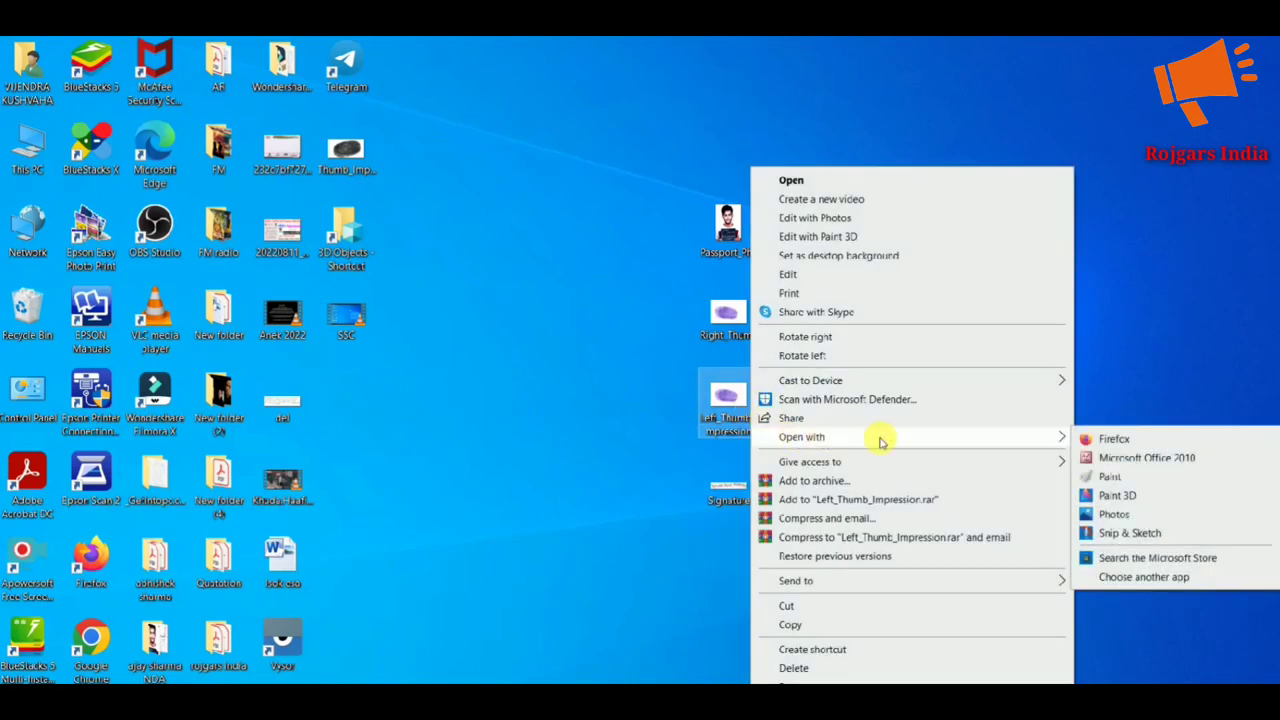
{"action": "left_click", "coordinate": [1108, 476]}
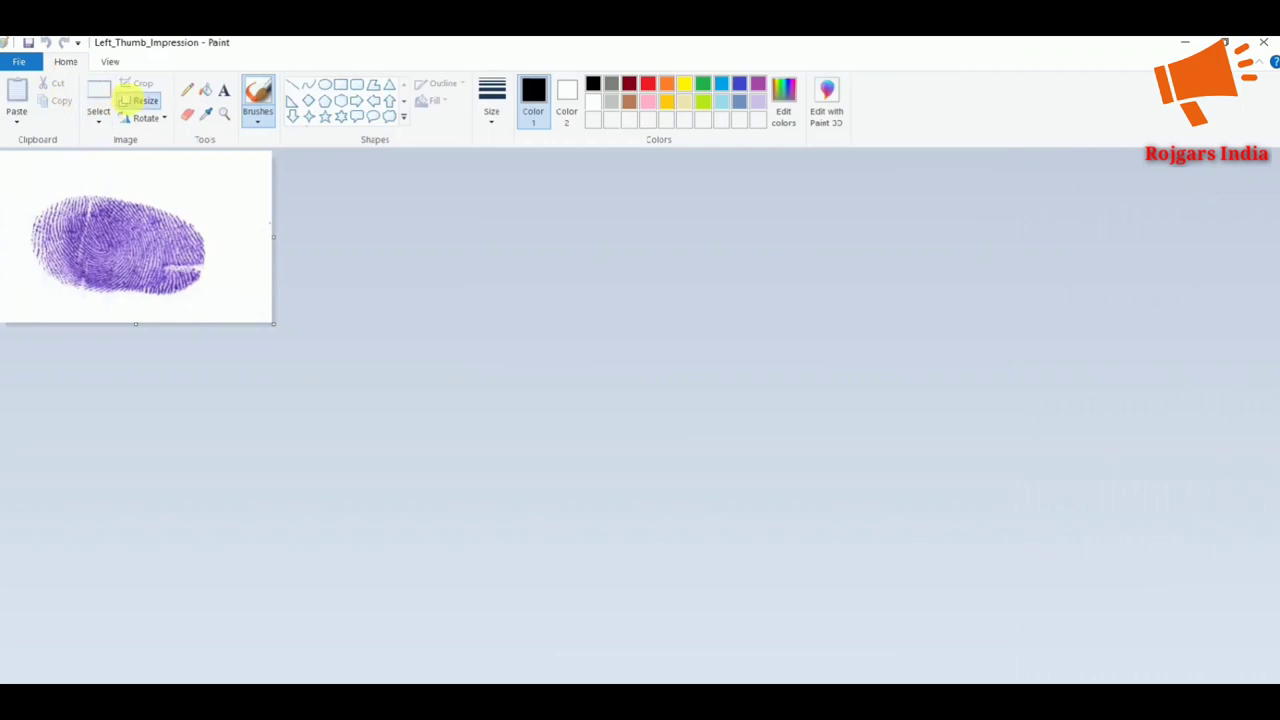
{"action": "left_click", "coordinate": [130, 100]}
{"action": "left_click", "coordinate": [166, 171]}
{"action": "double_click", "coordinate": [176, 201]}
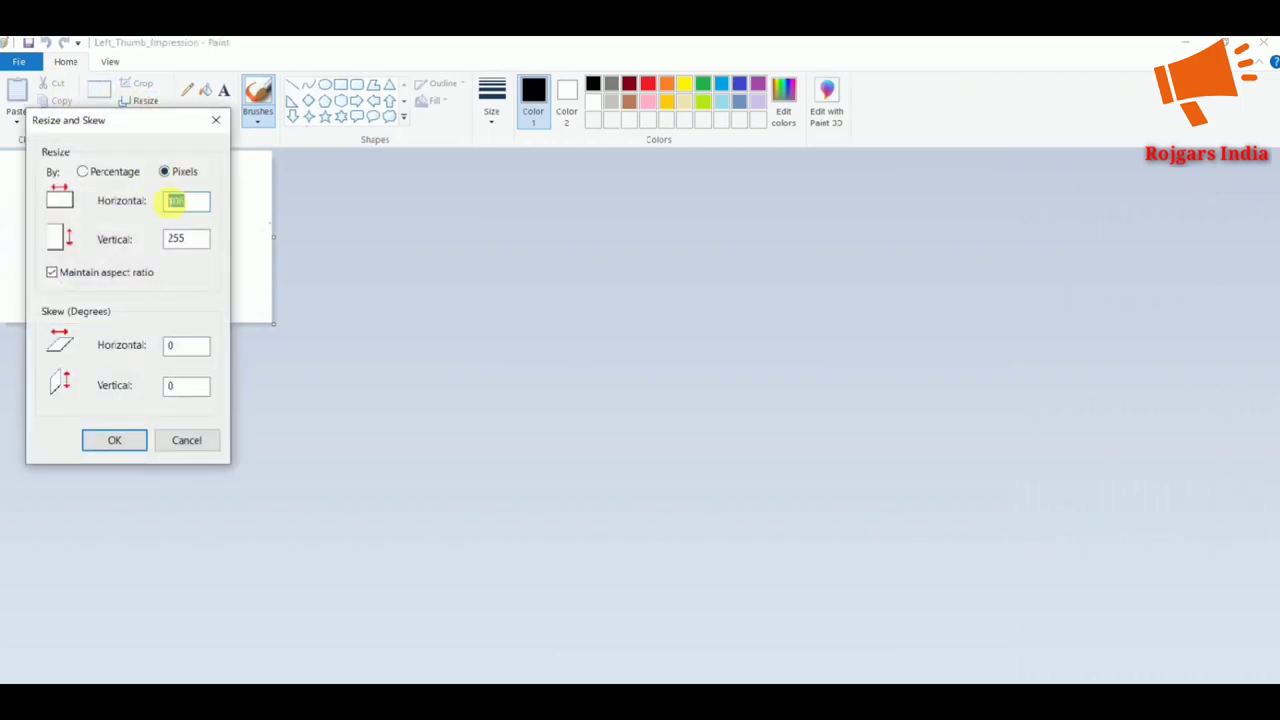
{"action": "type", "text": "600"}
{"action": "key", "text": "Return"}
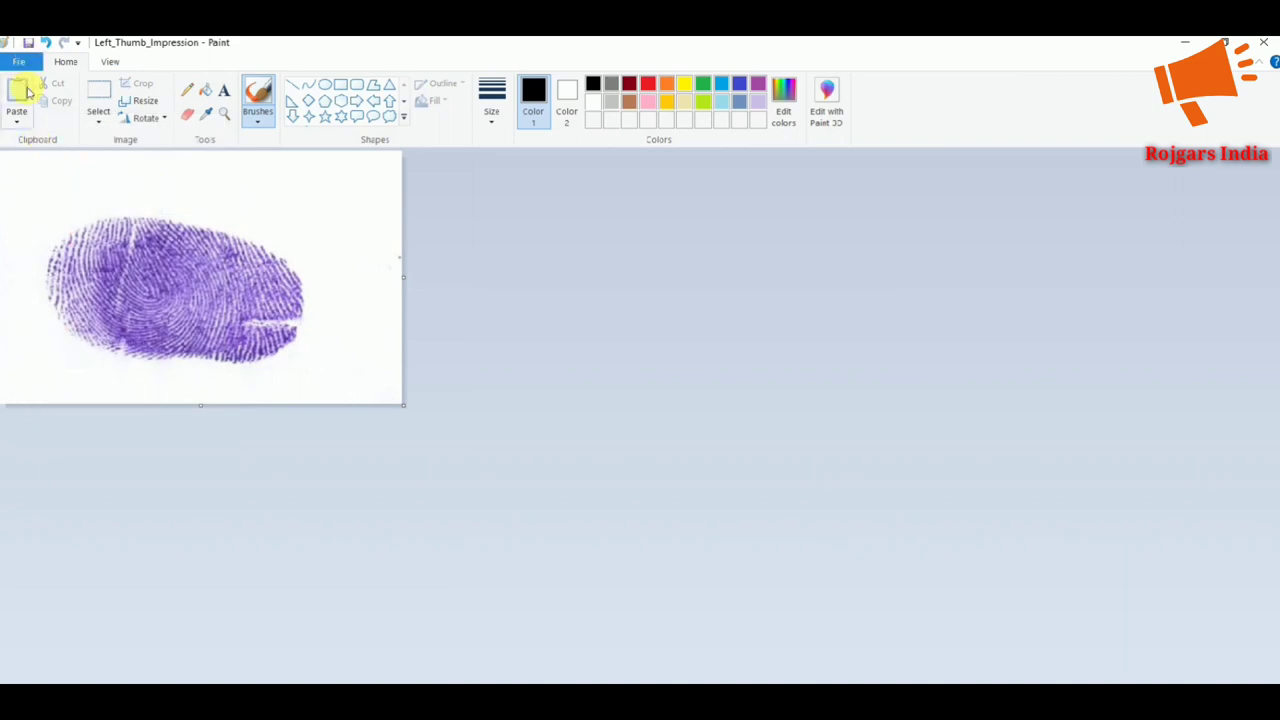
Crop the left thumb impression to about 505 by 330 pixels, trimming its blank margins, and save and close it.
{"action": "left_click", "coordinate": [95, 100]}
{"action": "left_click_drag", "start_coordinate": [14, 163], "coordinate": [357, 388]}
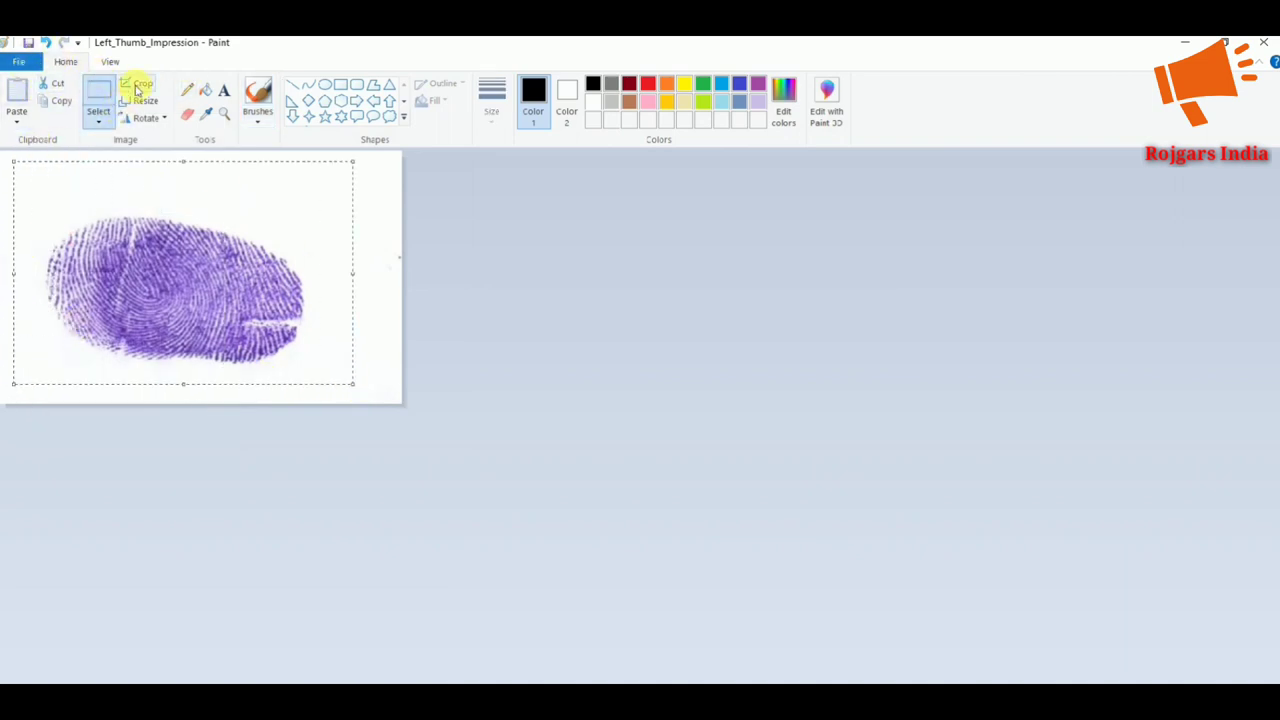
{"action": "left_click", "coordinate": [140, 84]}
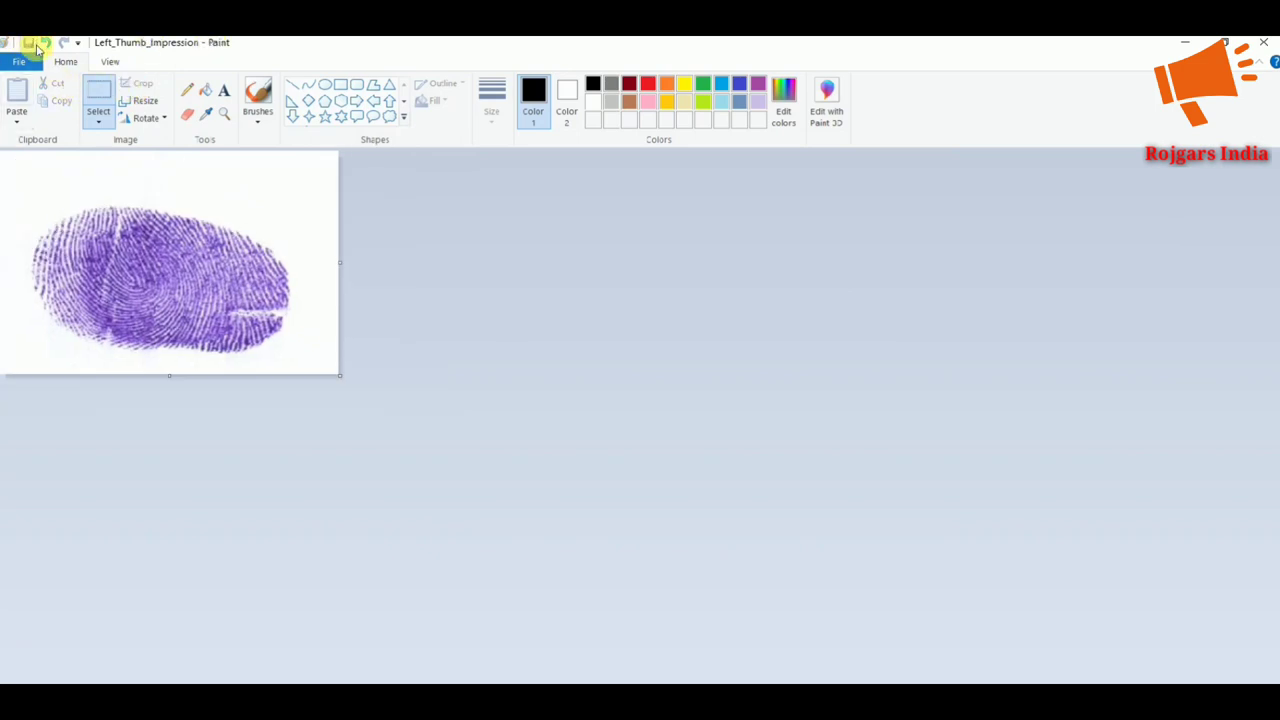
{"action": "left_click", "coordinate": [1264, 42]}
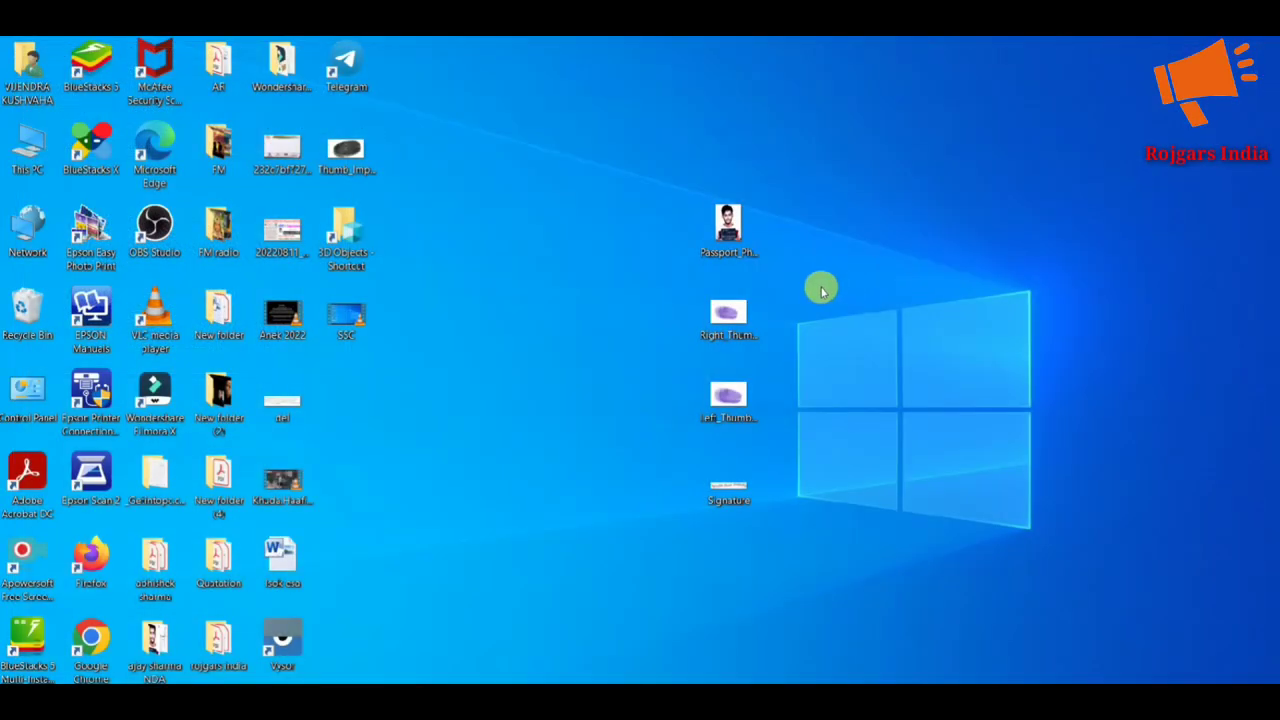
Check the size of the resized and cropped Left_Thumb_Impression file in its properties and close them.
{"action": "left_click", "coordinate": [728, 397]}
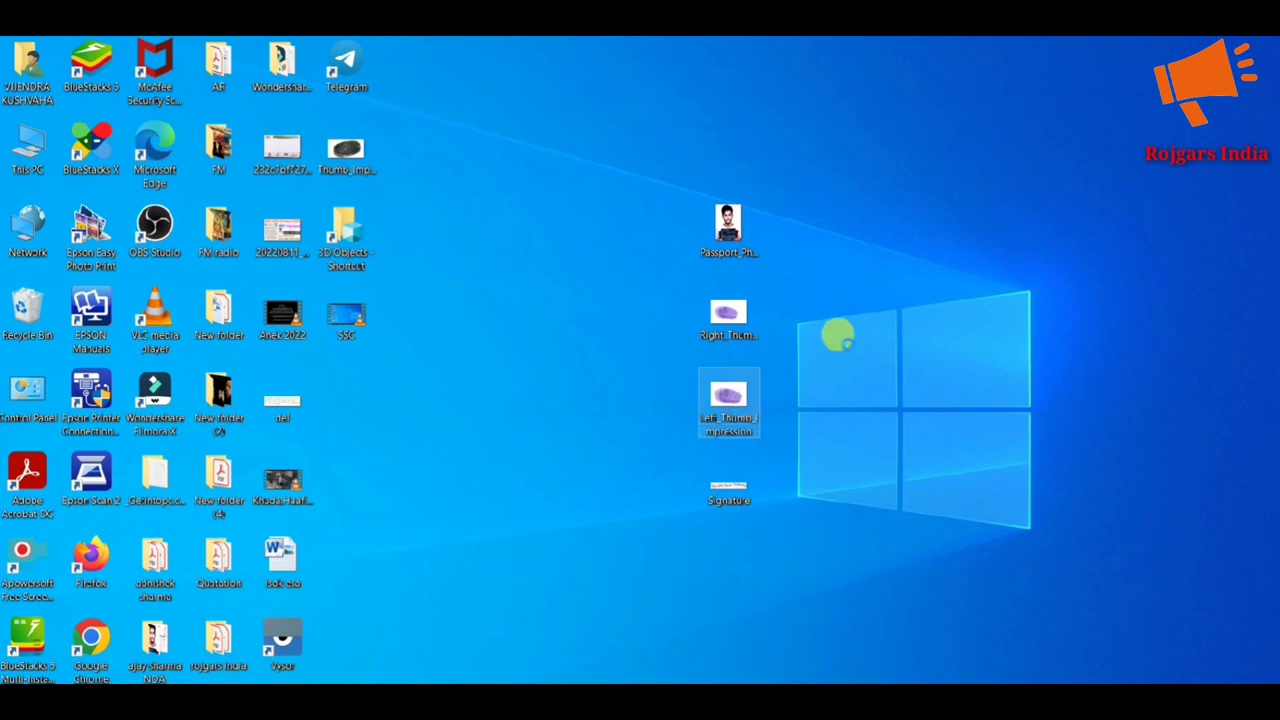
{"action": "key", "text": "shift+F10"}
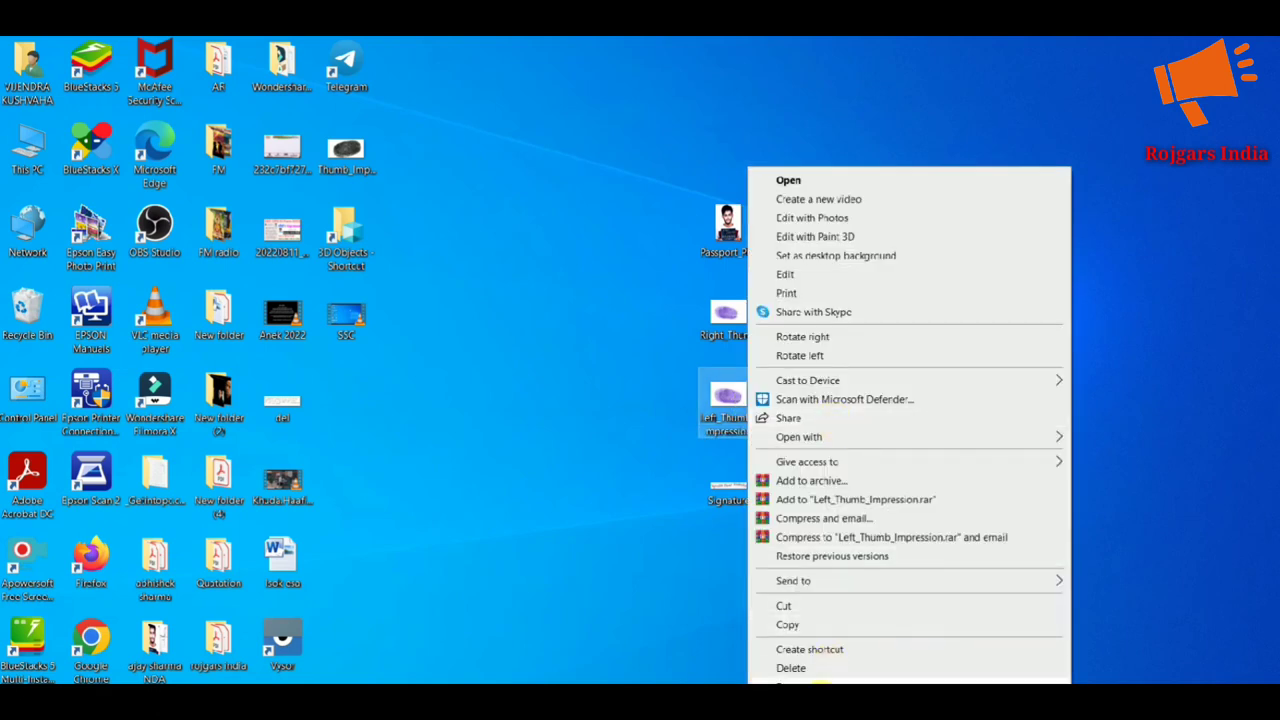
{"action": "left_click", "coordinate": [815, 687]}
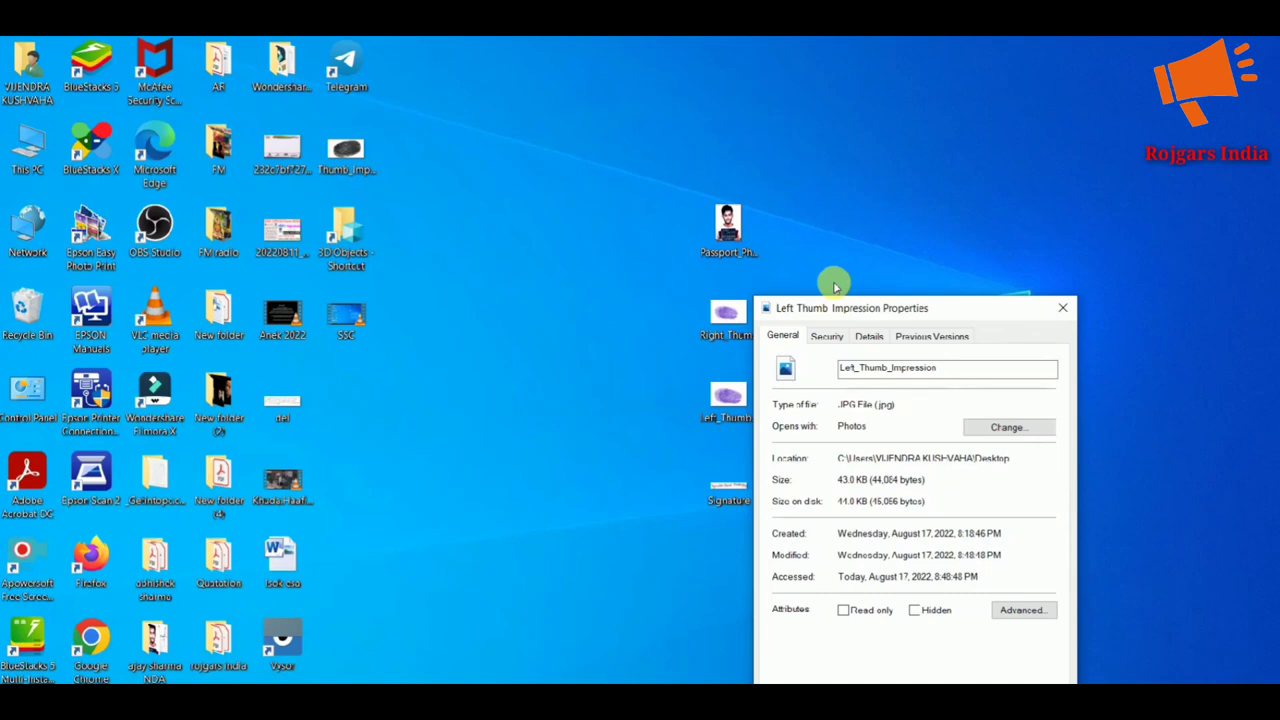
{"action": "left_click", "coordinate": [1063, 308]}
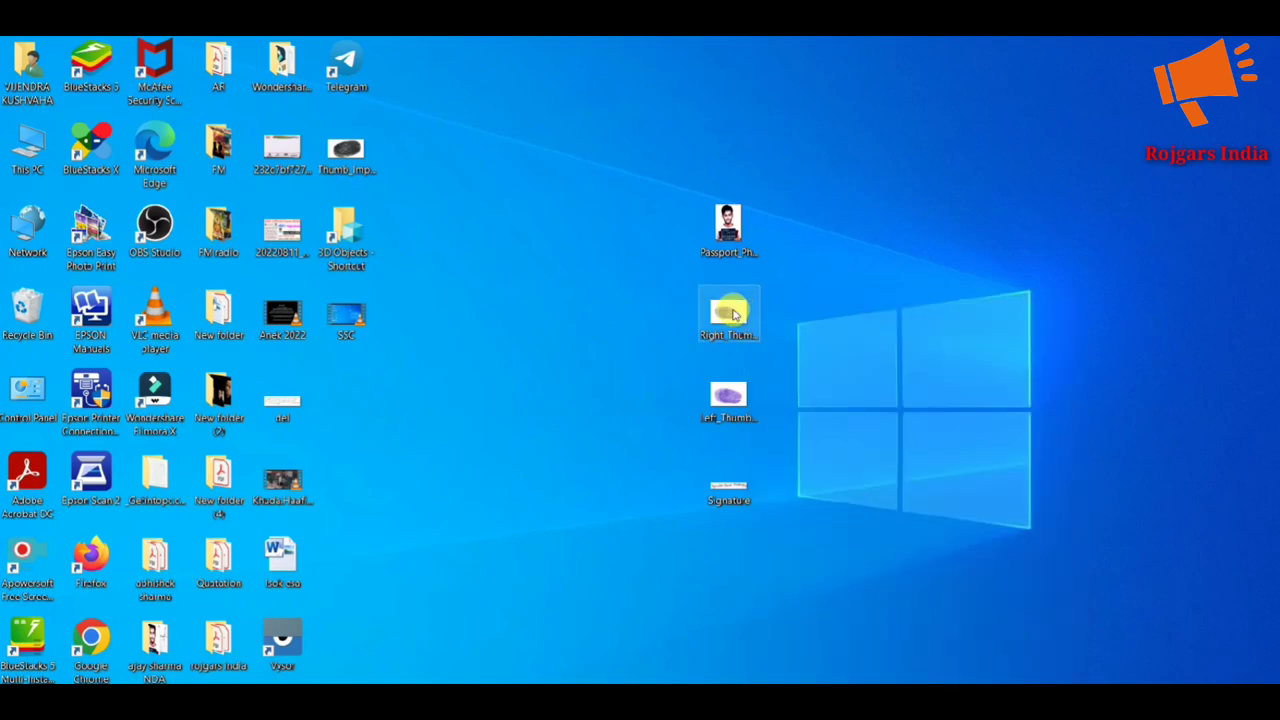
View the properties of the Right_Thumb_Impression file to check its size, and close them.
{"action": "left_click", "coordinate": [733, 315]}
{"action": "right_click", "coordinate": [733, 315]}
{"action": "left_click", "coordinate": [649, 348]}
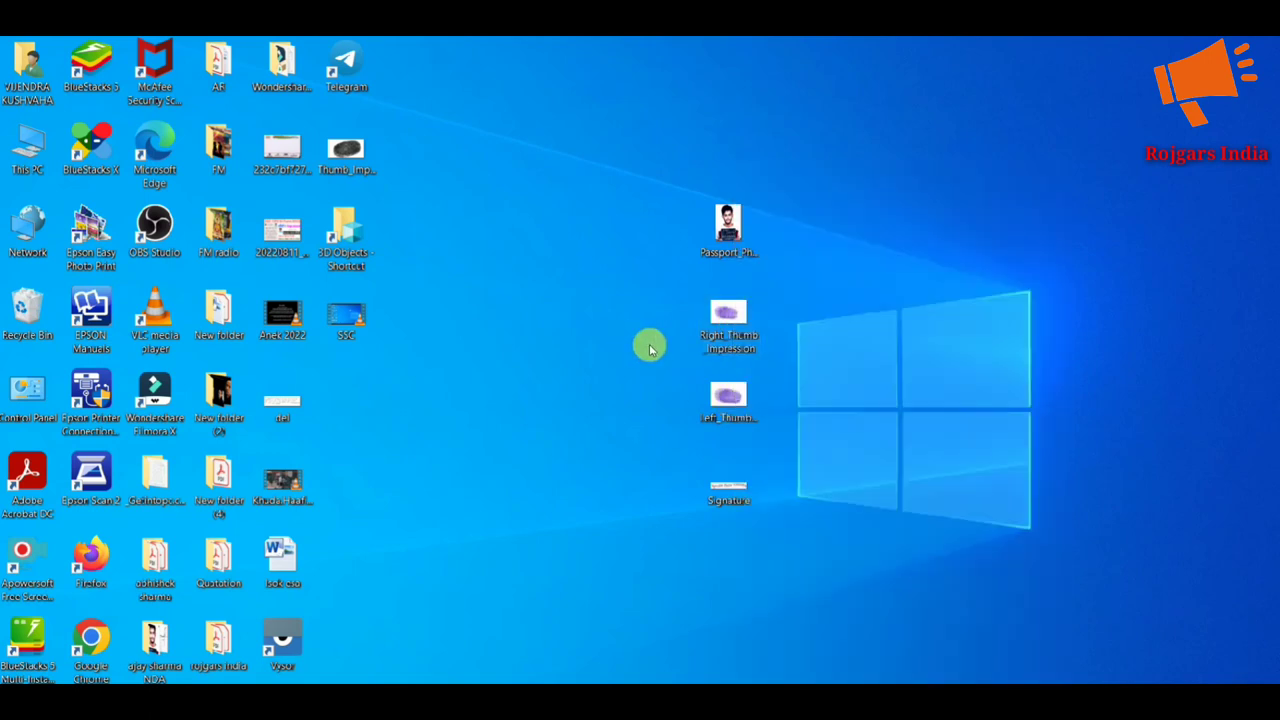
{"action": "mouse_move", "coordinate": [712, 347]}
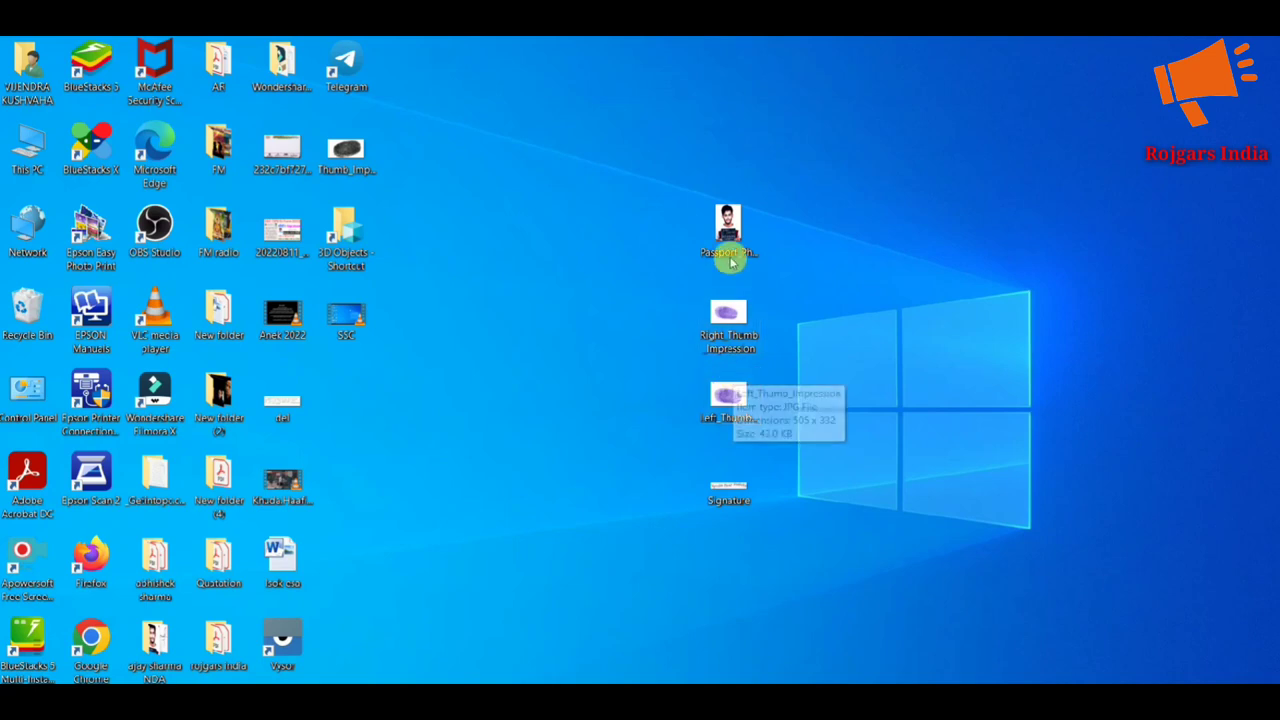
{"action": "right_click", "coordinate": [724, 337]}
{"action": "left_click", "coordinate": [760, 672]}
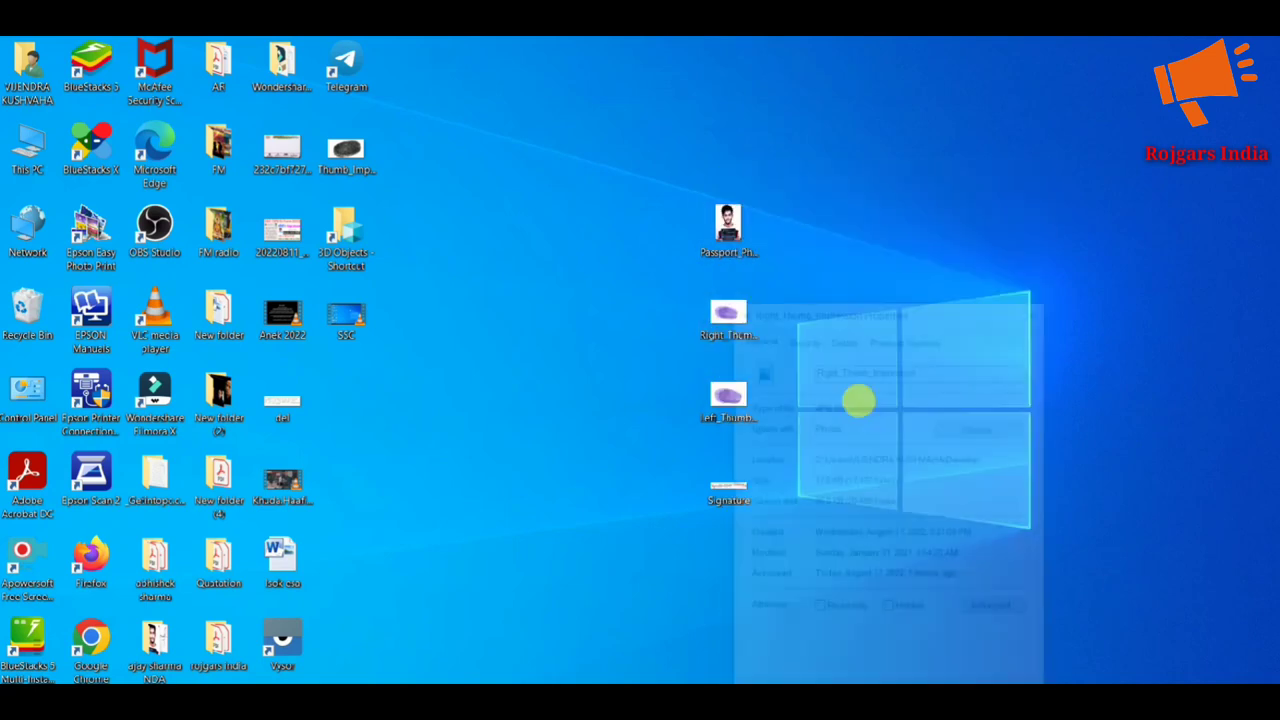
{"action": "left_click_drag", "start_coordinate": [914, 312], "coordinate": [941, 254]}
{"action": "left_click", "coordinate": [1063, 250]}
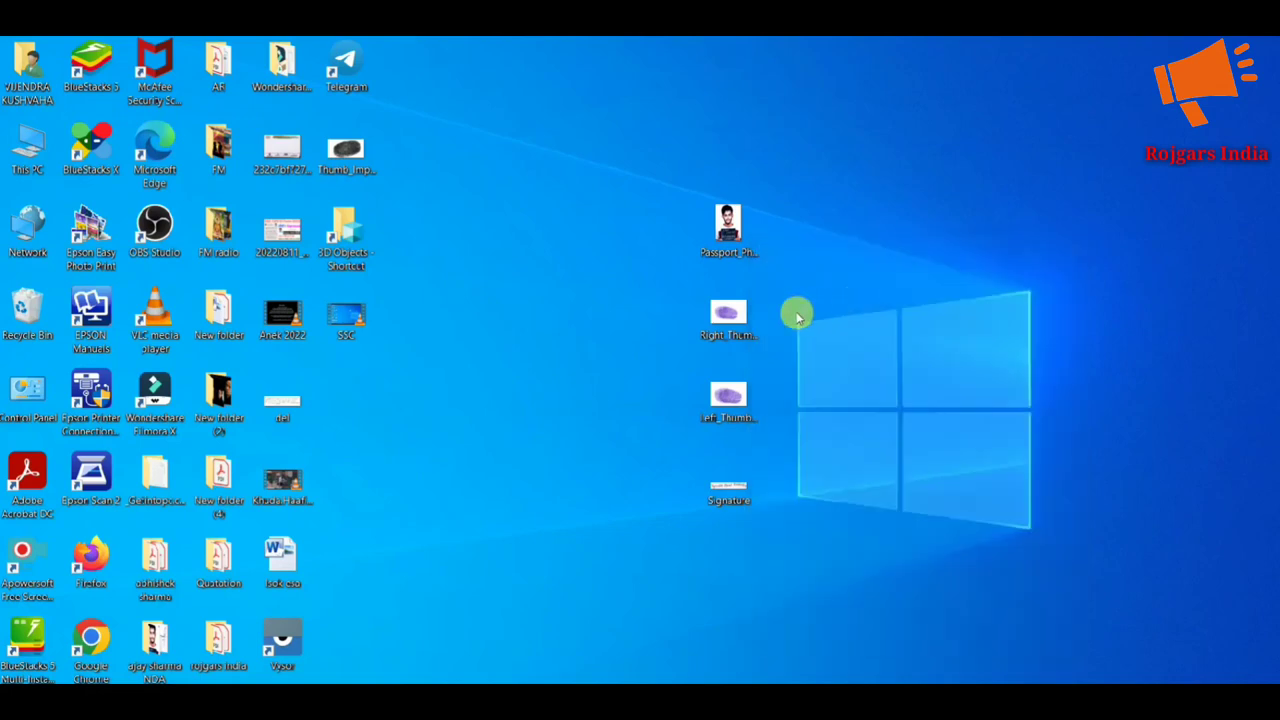
Open the Right_Thumb_Impression image in Paint and crop its blank margins, leaving about 375 by 217 pixels.
{"action": "right_click", "coordinate": [745, 318]}
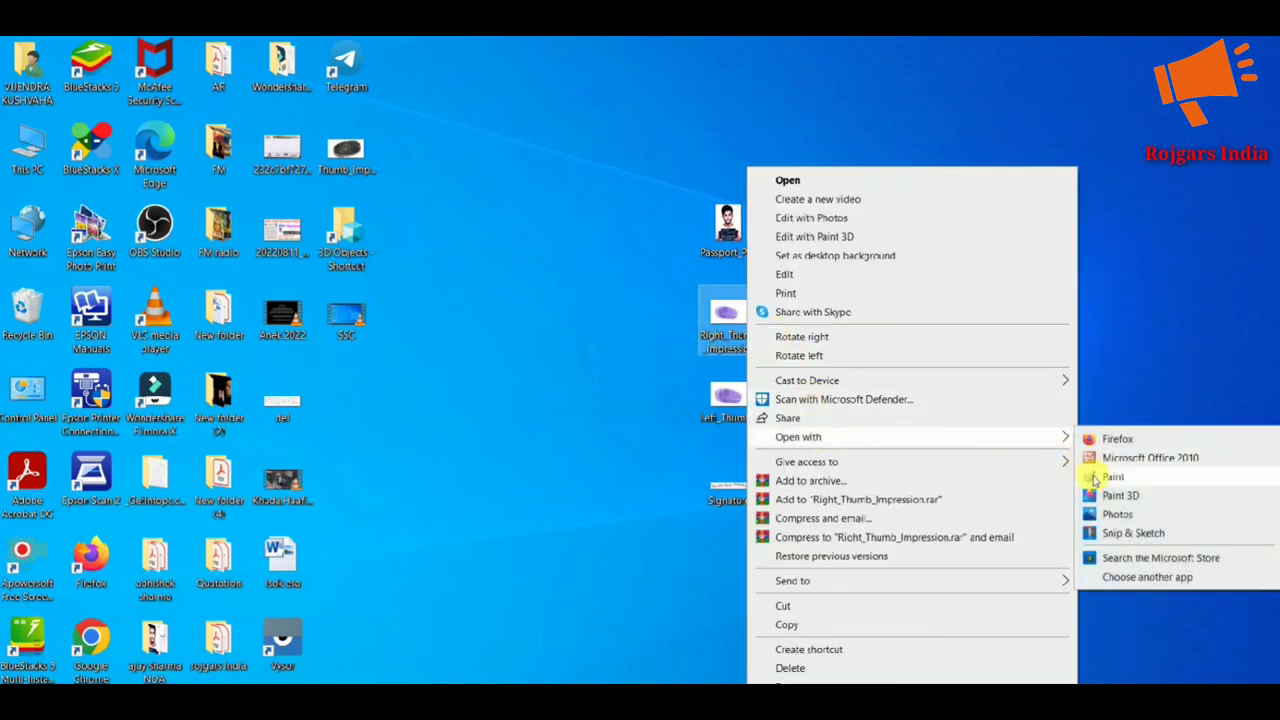
{"action": "left_click", "coordinate": [577, 363]}
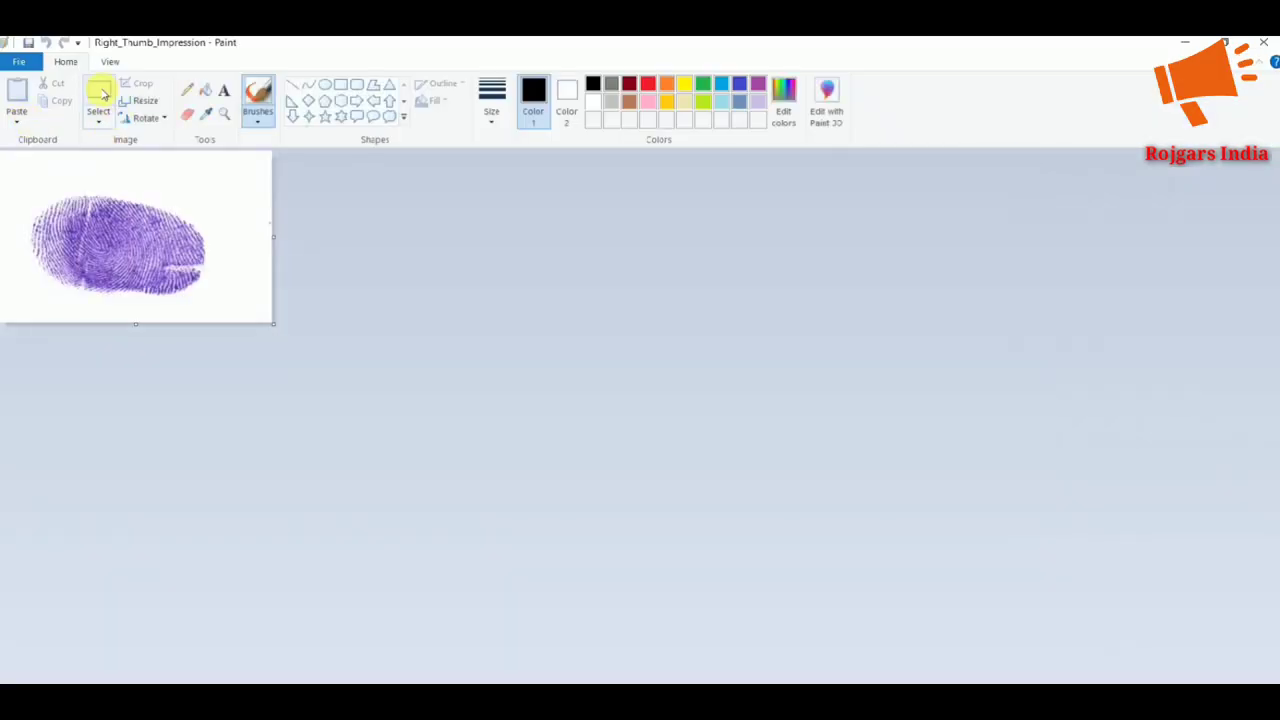
{"action": "left_click", "coordinate": [98, 95]}
{"action": "left_click_drag", "start_coordinate": [6, 161], "coordinate": [259, 307]}
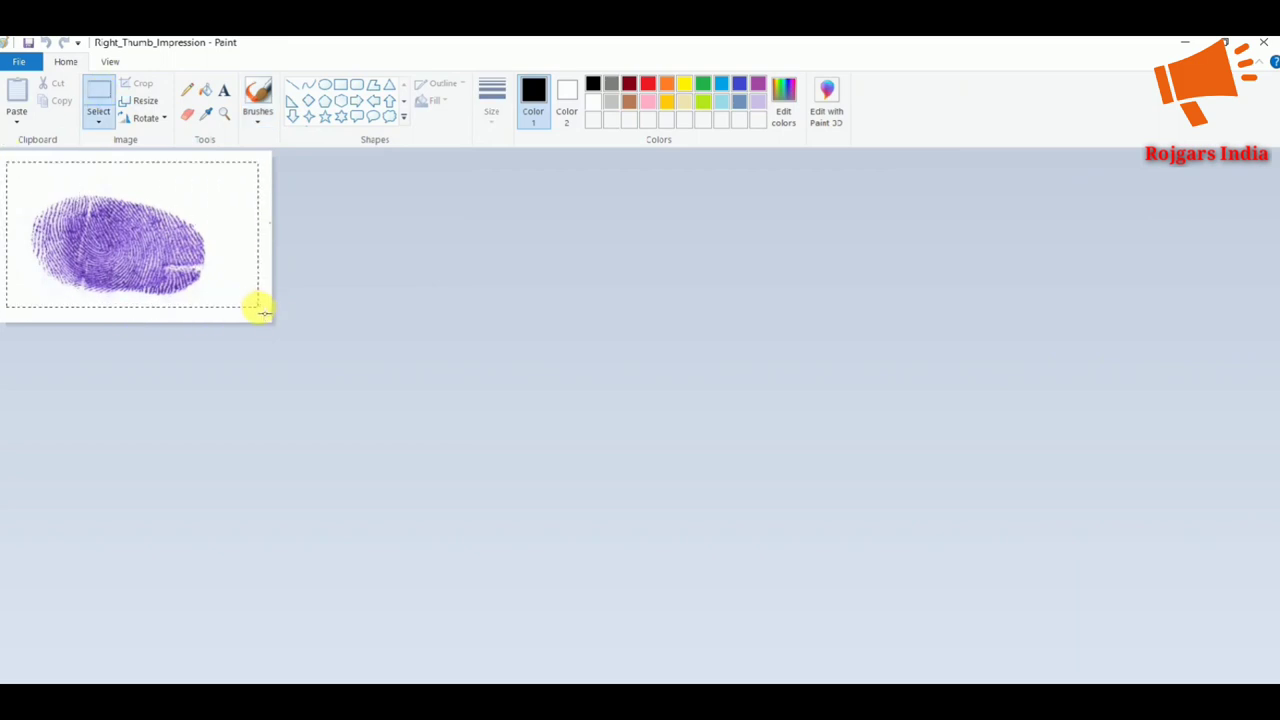
{"action": "left_click", "coordinate": [137, 83]}
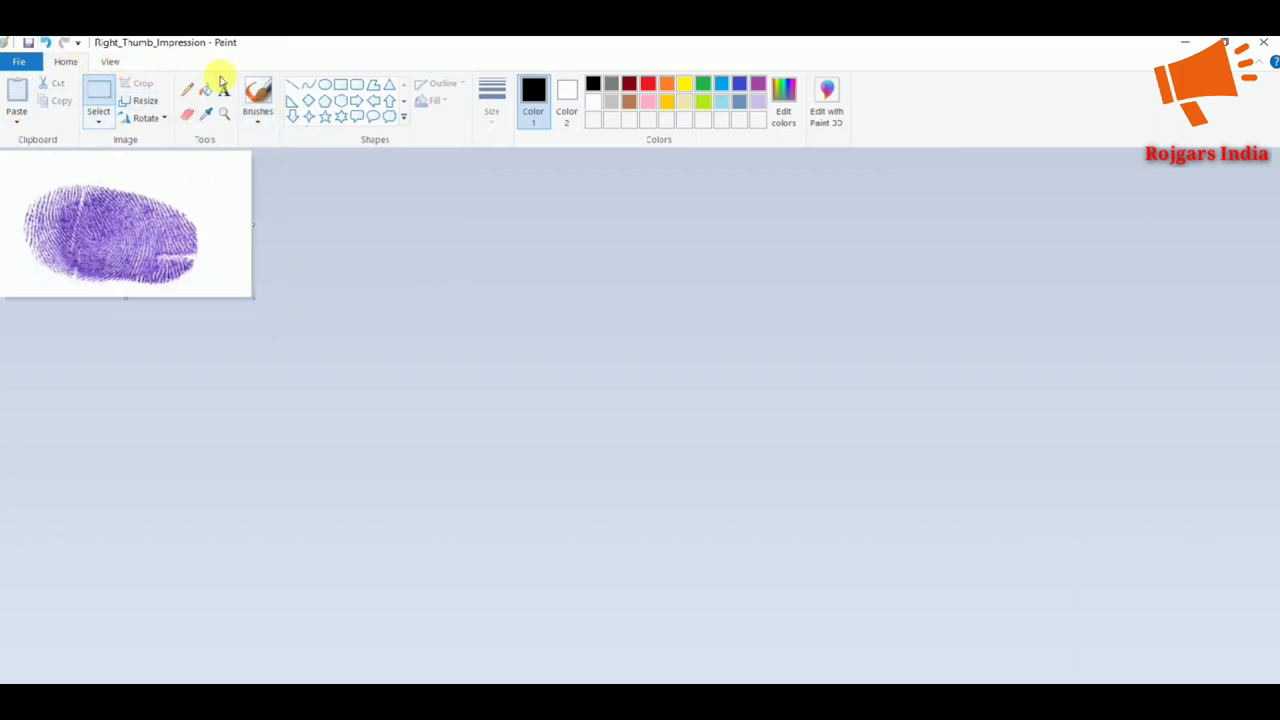
Resize the right thumb impression to 650 pixels wide, keeping the aspect ratio.
{"action": "left_click", "coordinate": [143, 101]}
{"action": "left_click", "coordinate": [184, 173]}
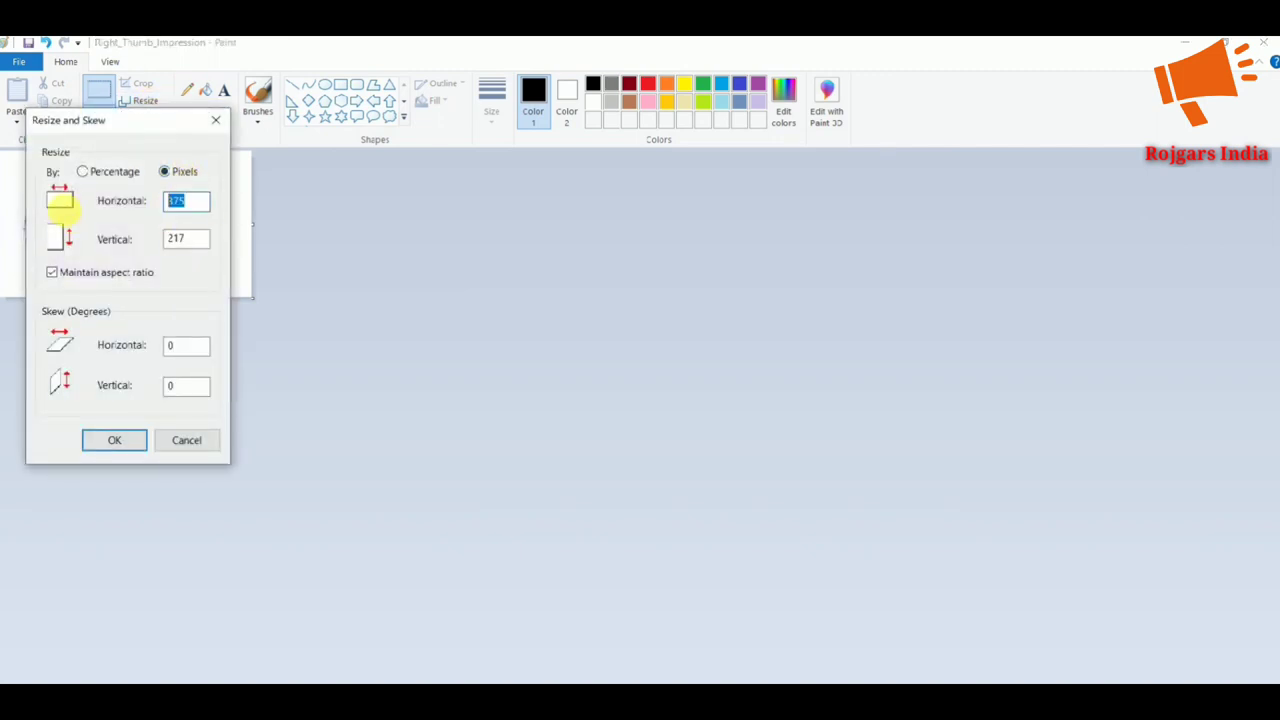
{"action": "type", "text": "650"}
{"action": "key", "text": "Return"}
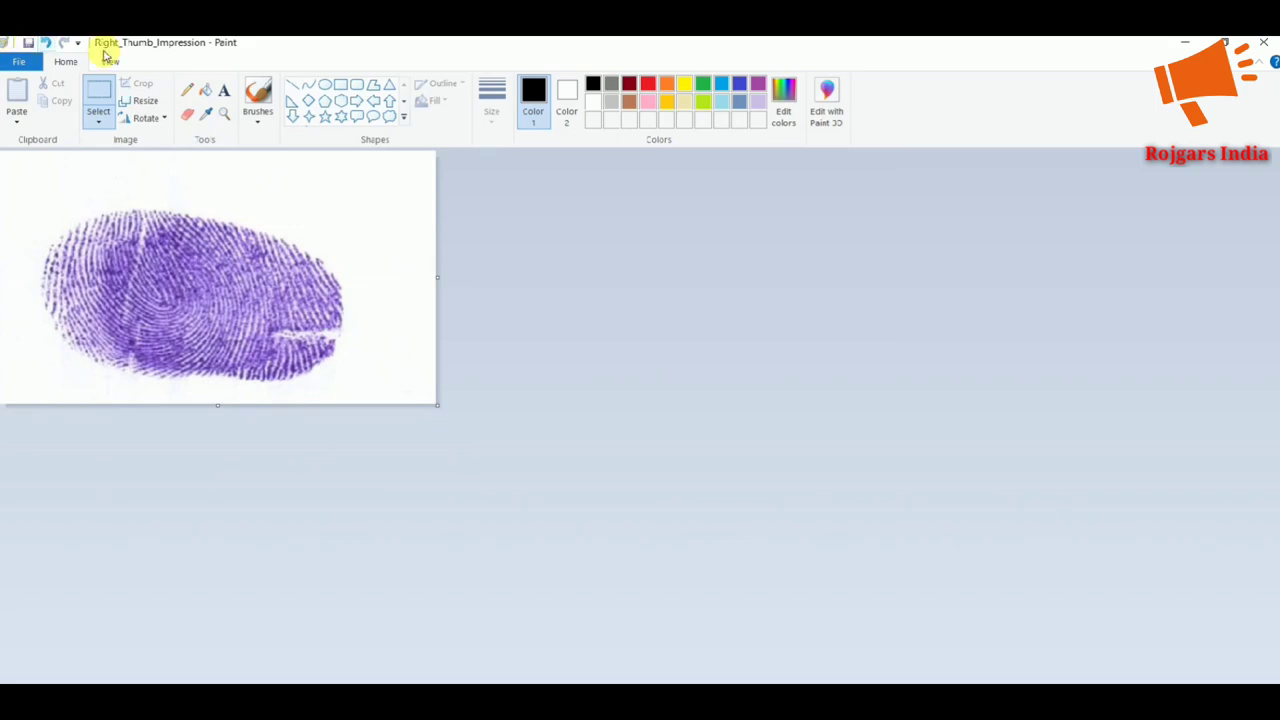
Close the saved right thumb impression image and check the Right_Thumb_Impression file's size in its properties, closing them again.
{"action": "left_click", "coordinate": [1264, 42]}
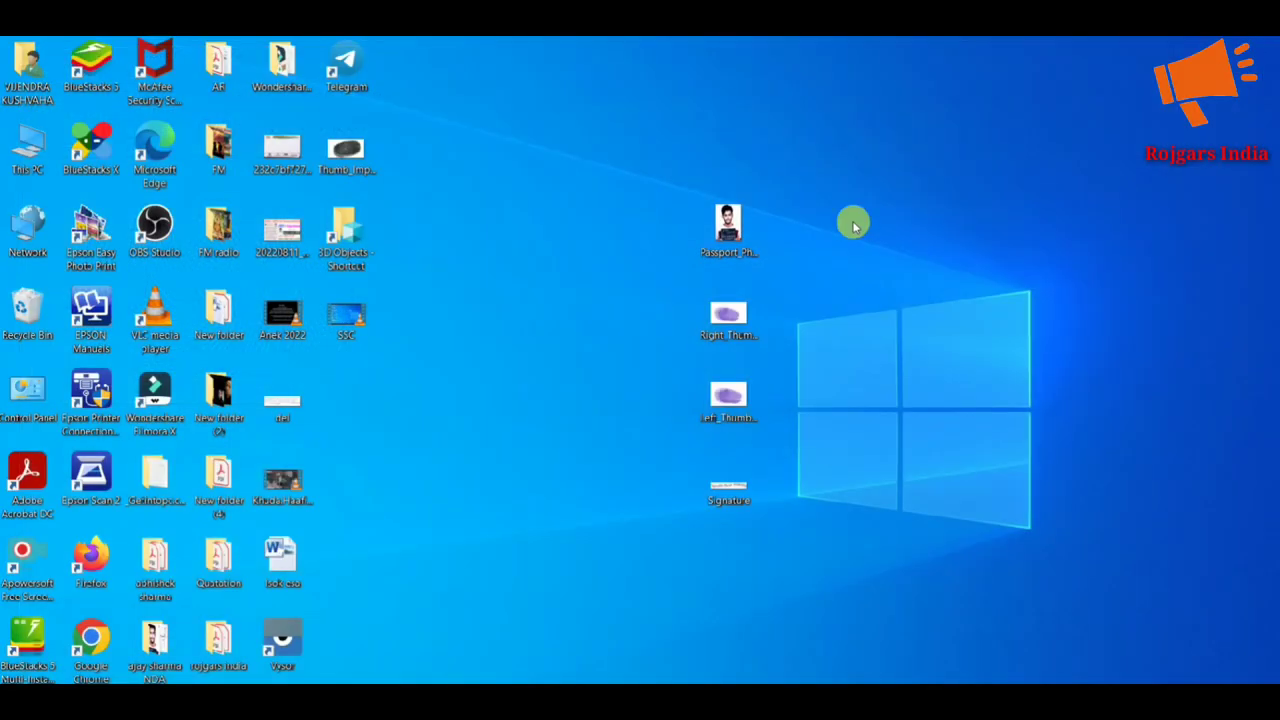
{"action": "right_click", "coordinate": [737, 331]}
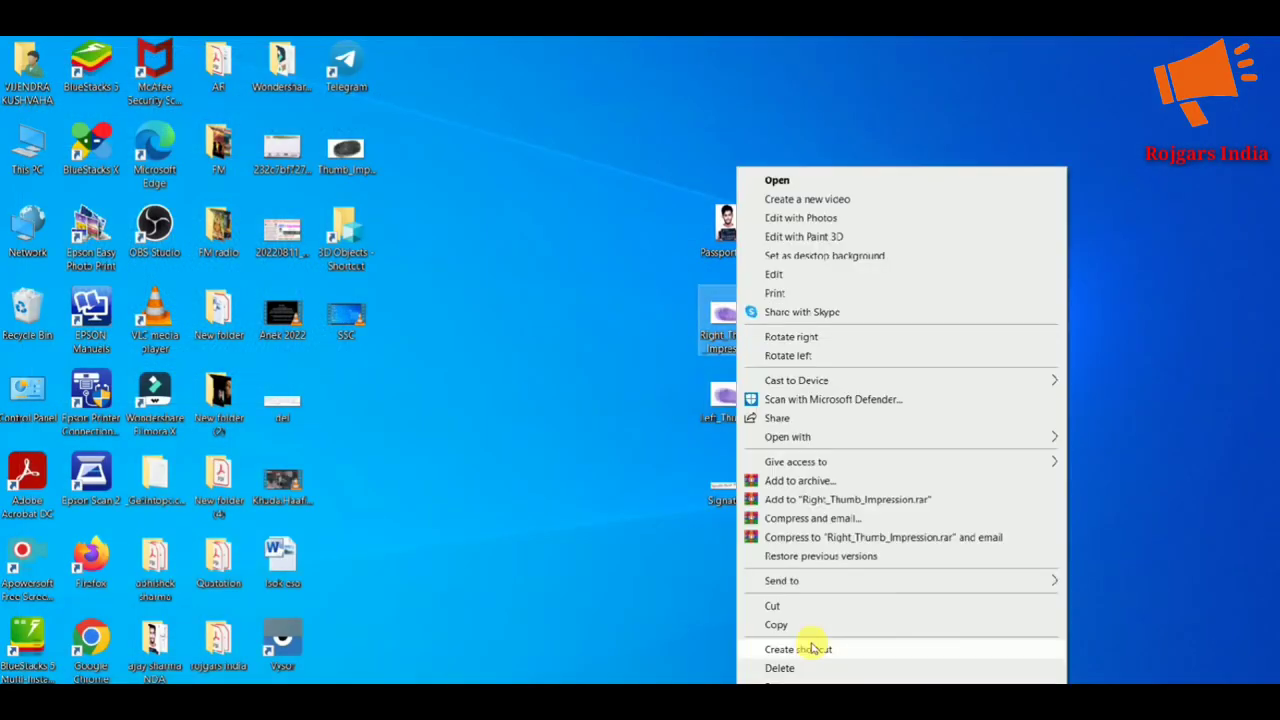
{"action": "left_click", "coordinate": [800, 712]}
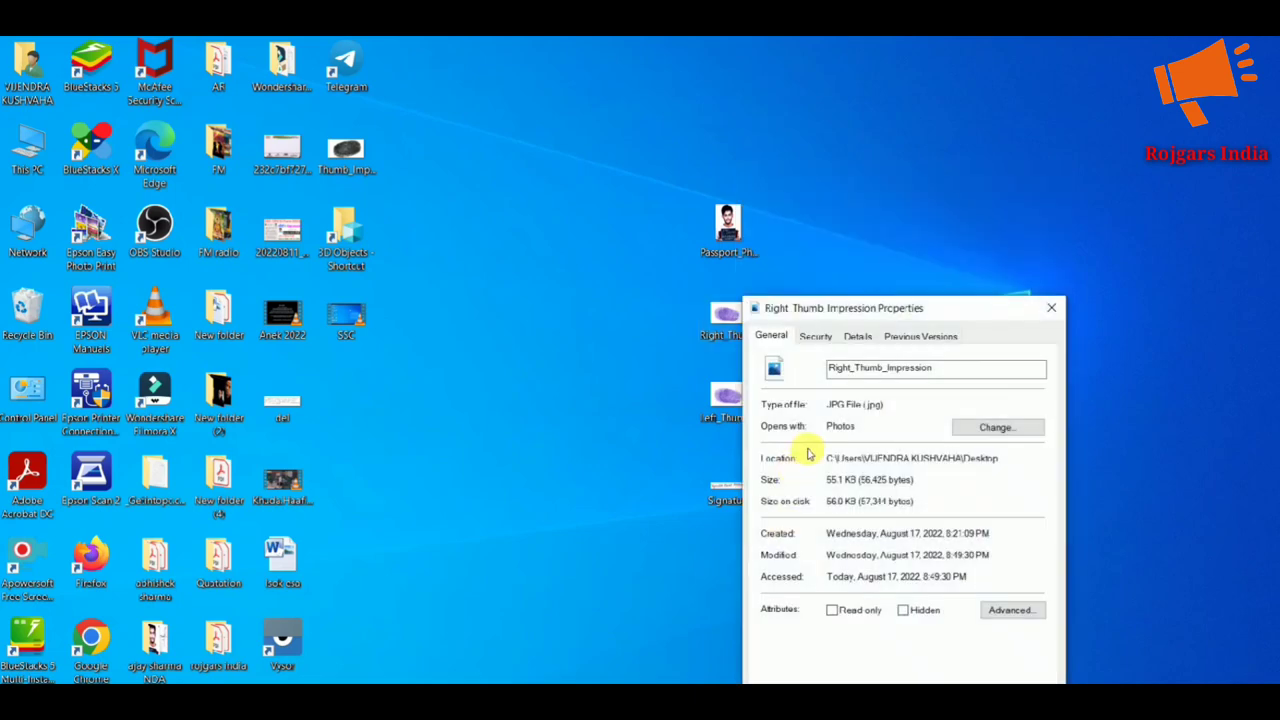
{"action": "left_click", "coordinate": [1051, 307]}
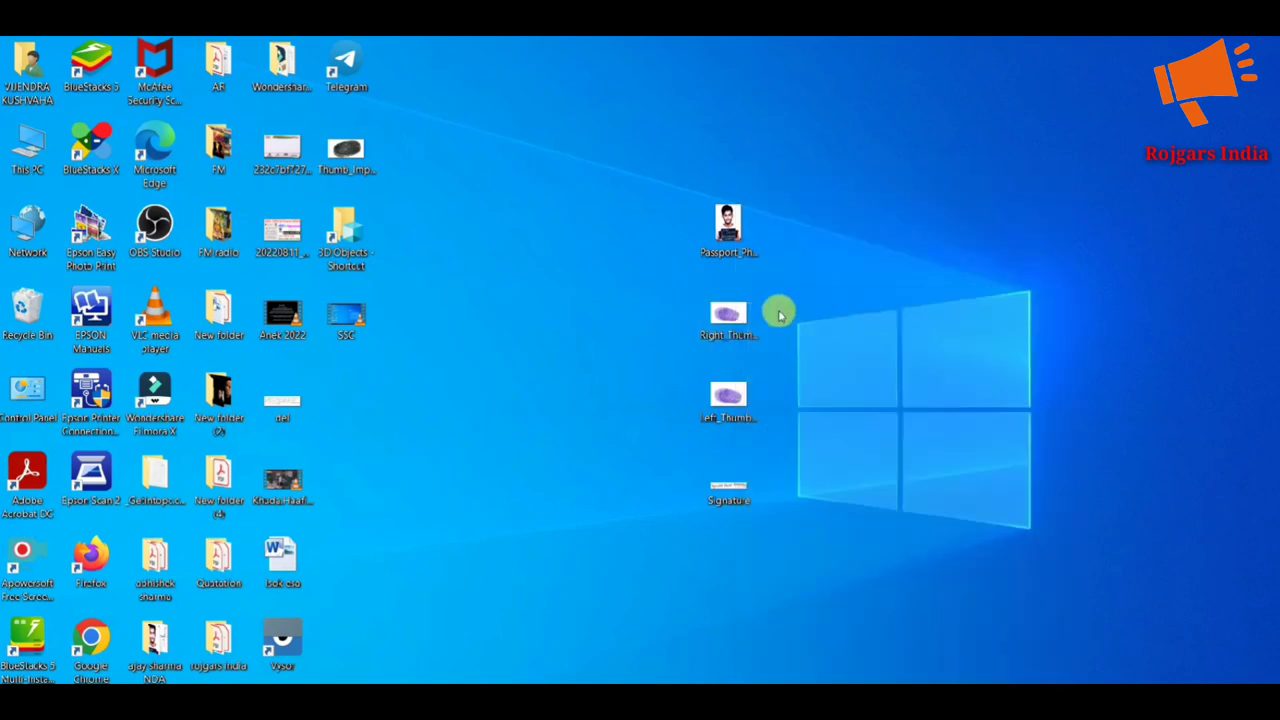
Reopen the Right_Thumb_Impression image in Paint, resize it to 500 pixels wide keeping the aspect ratio, save and close it.
{"action": "right_click", "coordinate": [734, 323]}
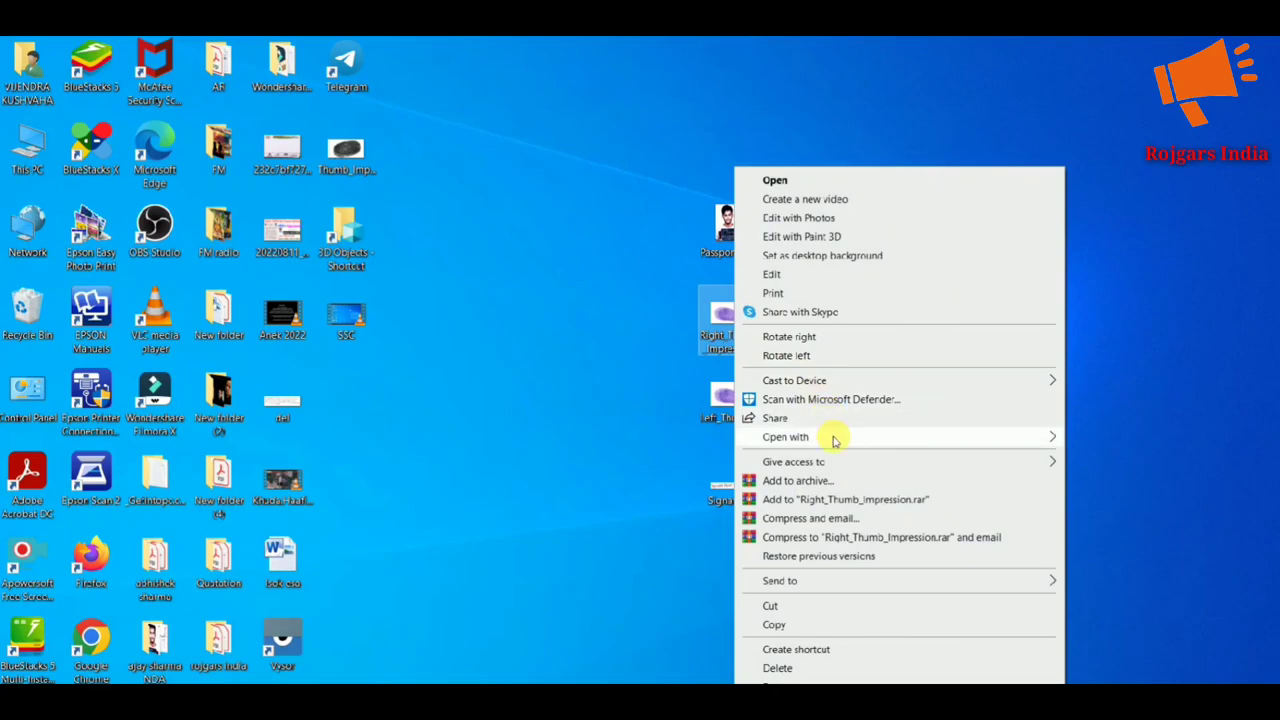
{"action": "mouse_move", "coordinate": [835, 437]}
{"action": "left_click", "coordinate": [1100, 475]}
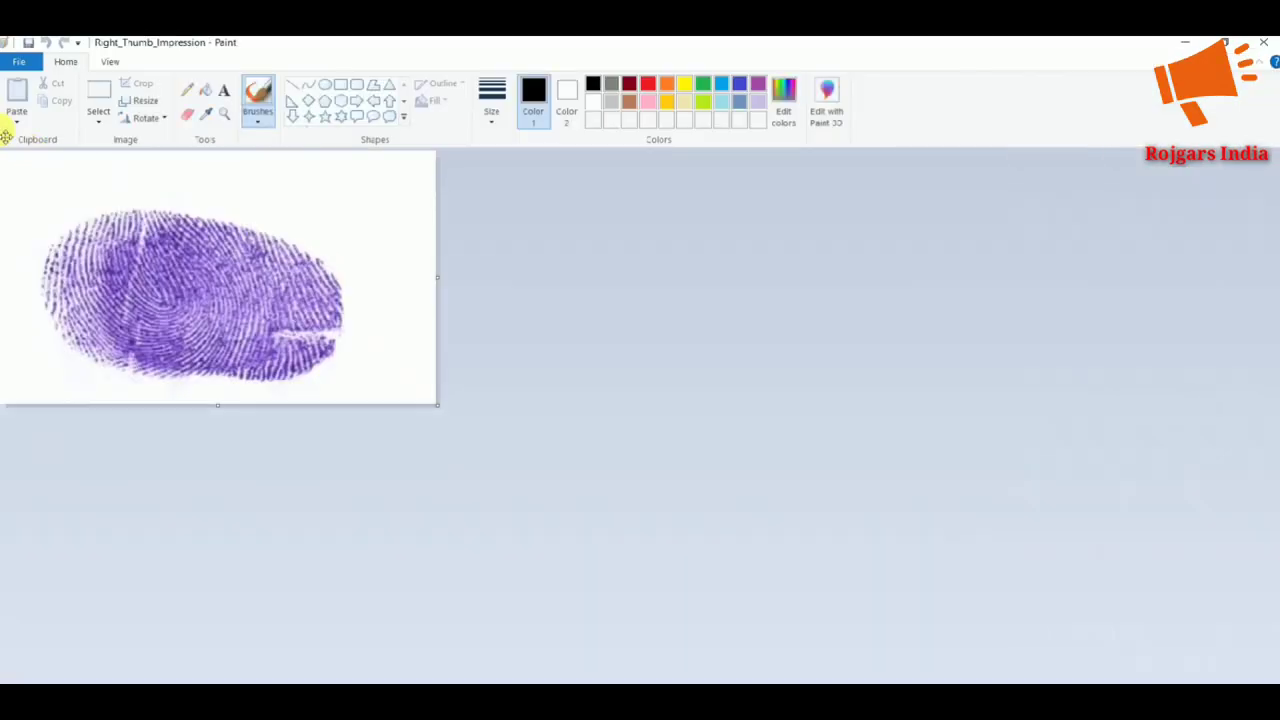
{"action": "left_click", "coordinate": [140, 102]}
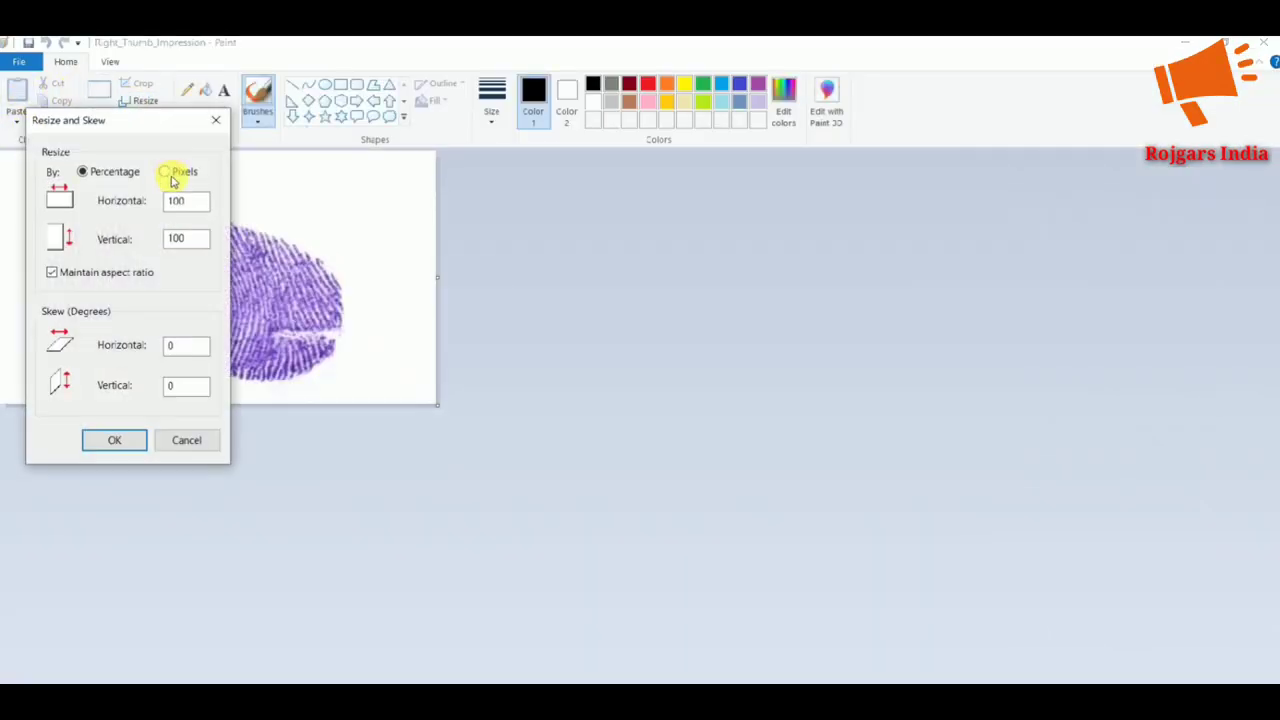
{"action": "left_click", "coordinate": [173, 172]}
{"action": "left_click_drag", "start_coordinate": [189, 200], "coordinate": [126, 200]}
{"action": "type", "text": "5"}
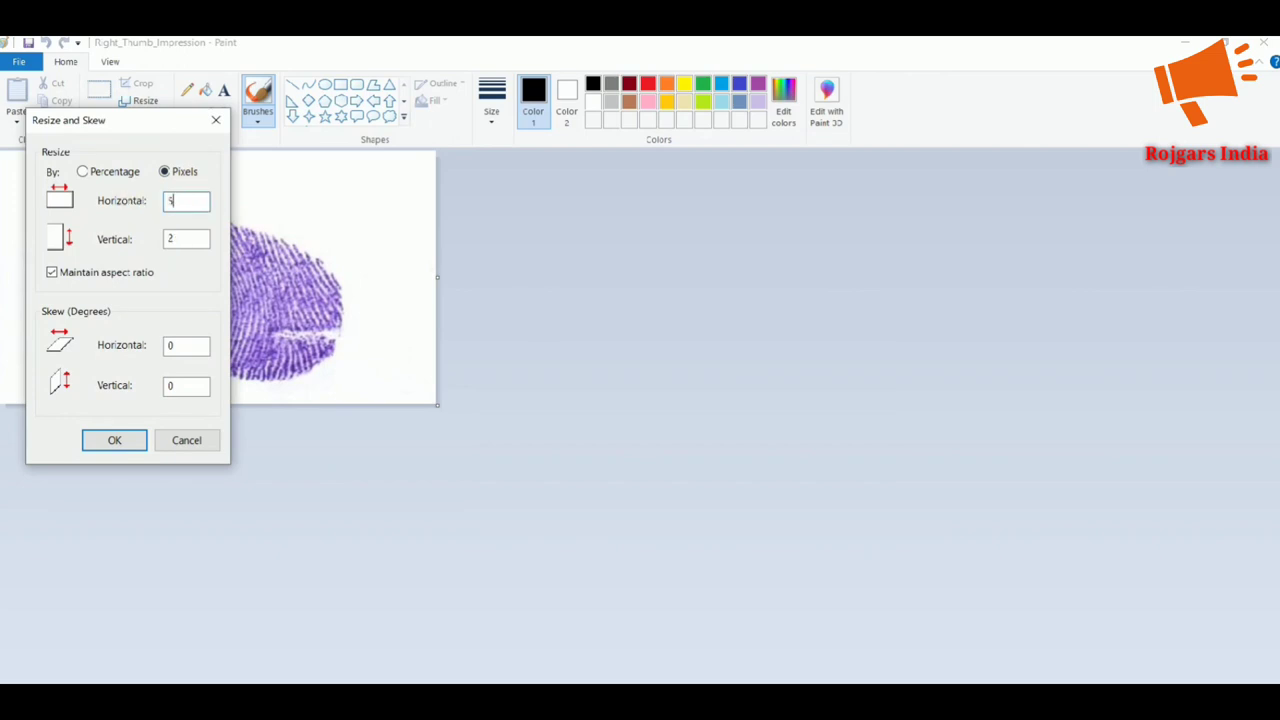
{"action": "type", "text": "00"}
{"action": "key", "text": "Return"}
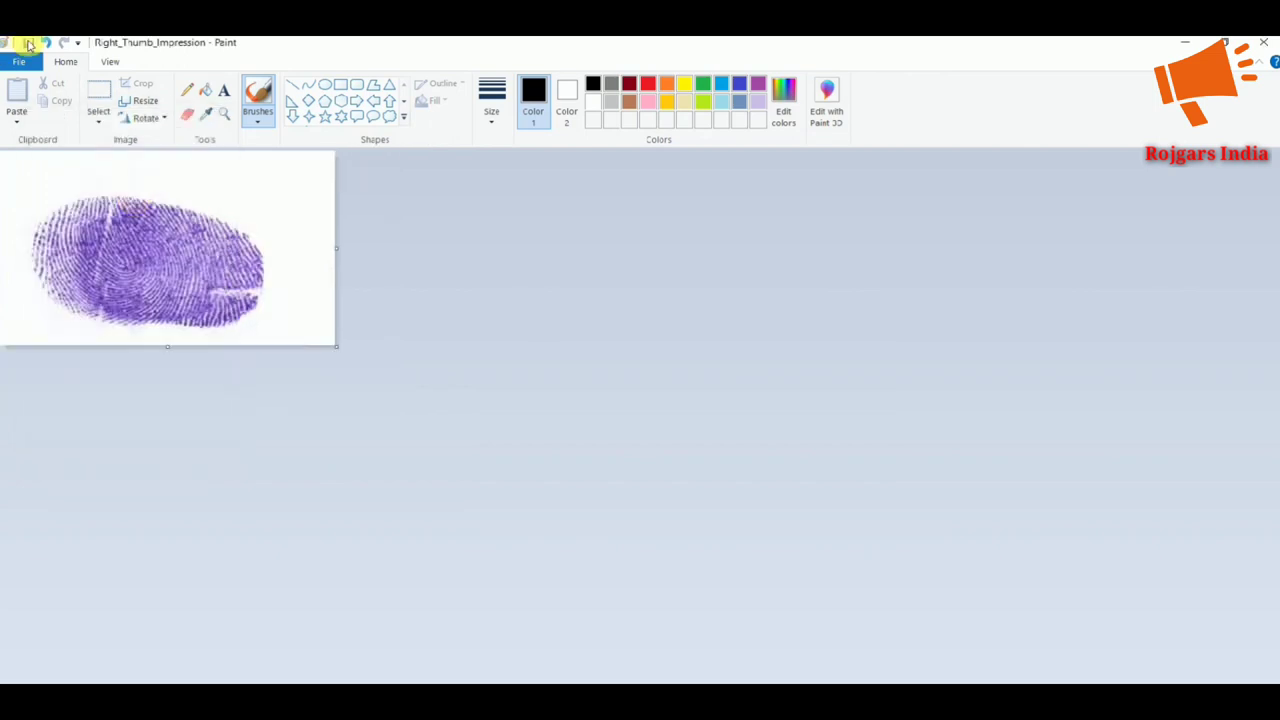
{"action": "left_click", "coordinate": [1264, 42]}
View the properties of the resized Right_Thumb_Impression file to check its new size, and close them.
{"action": "left_click", "coordinate": [728, 318]}
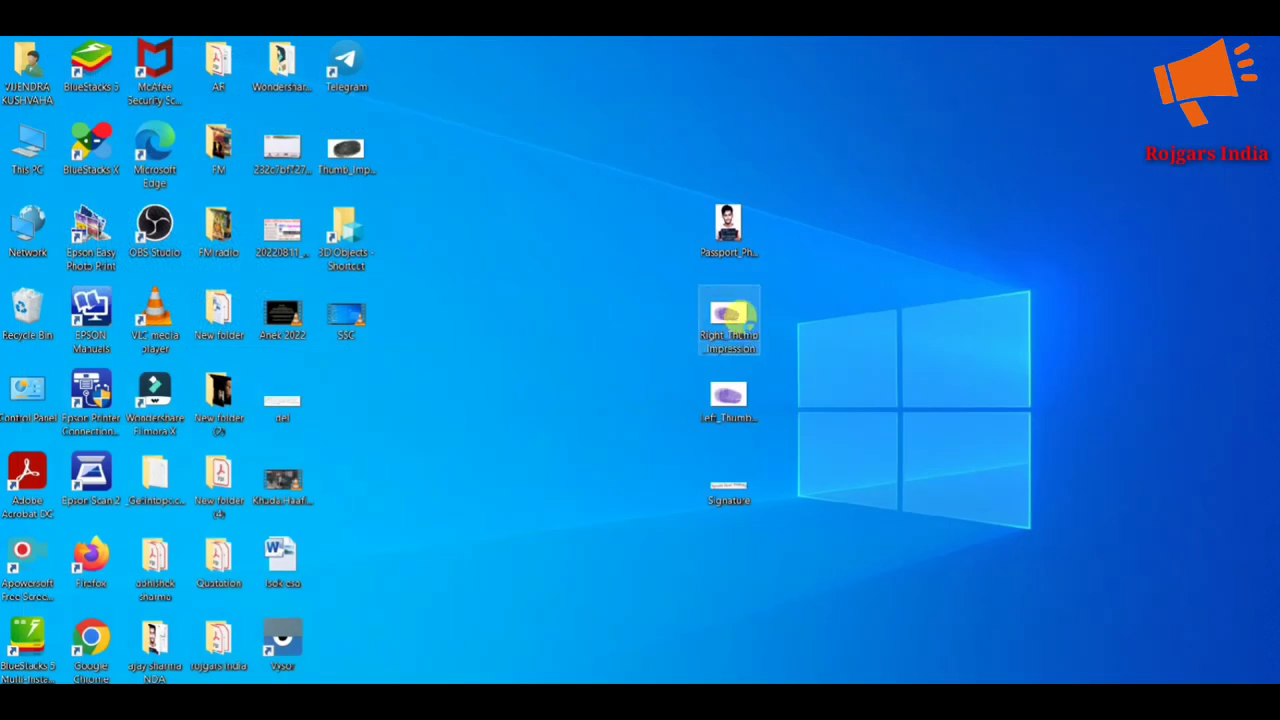
{"action": "right_click", "coordinate": [728, 318]}
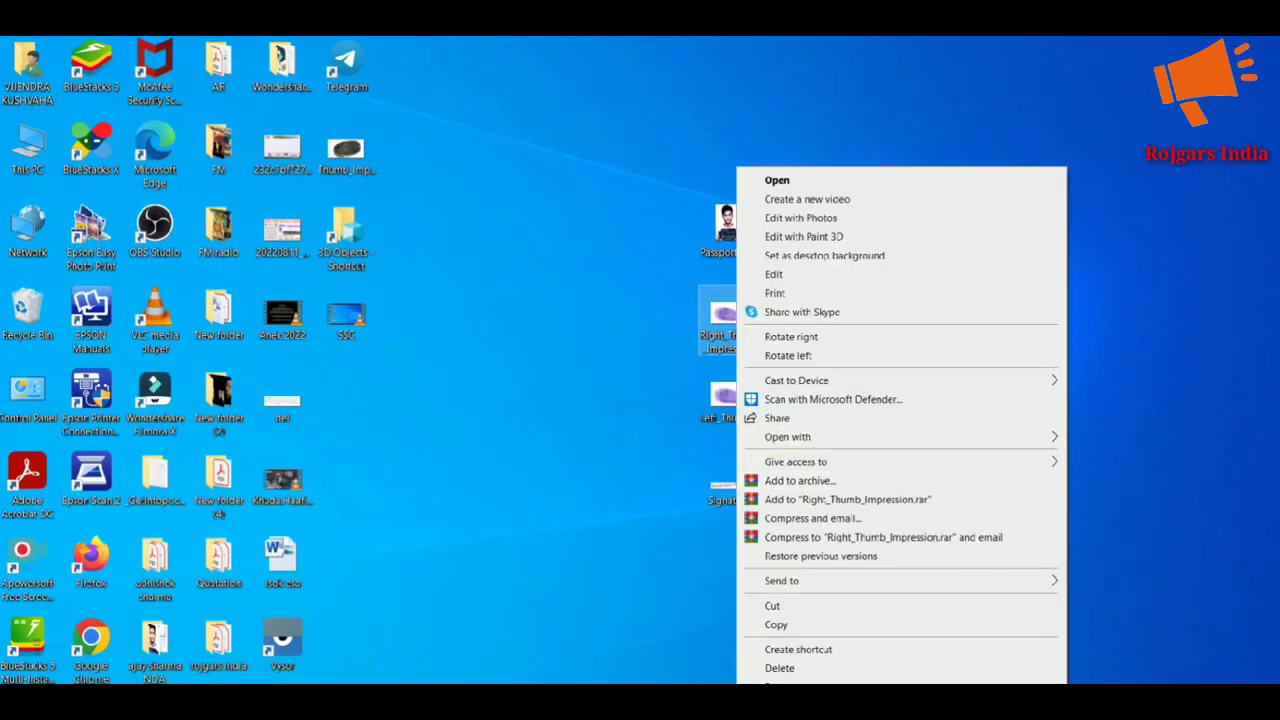
{"action": "left_click", "coordinate": [770, 668]}
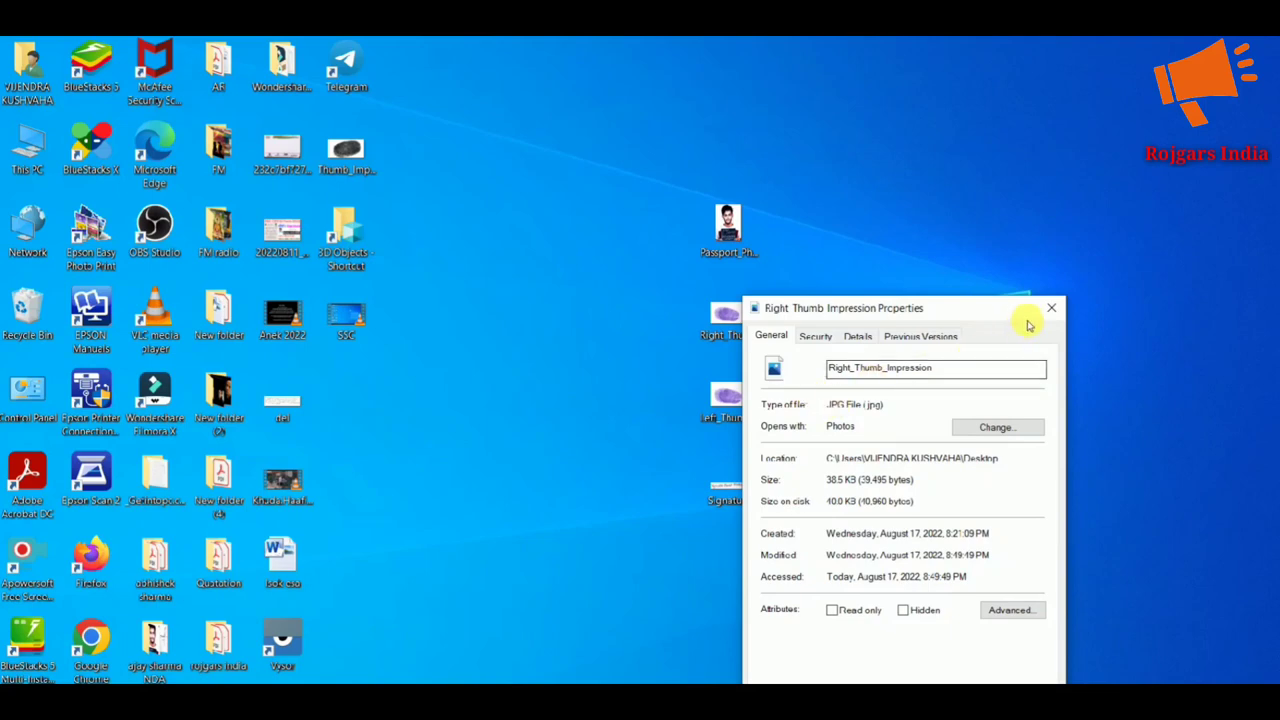
{"action": "left_click", "coordinate": [1045, 307]}
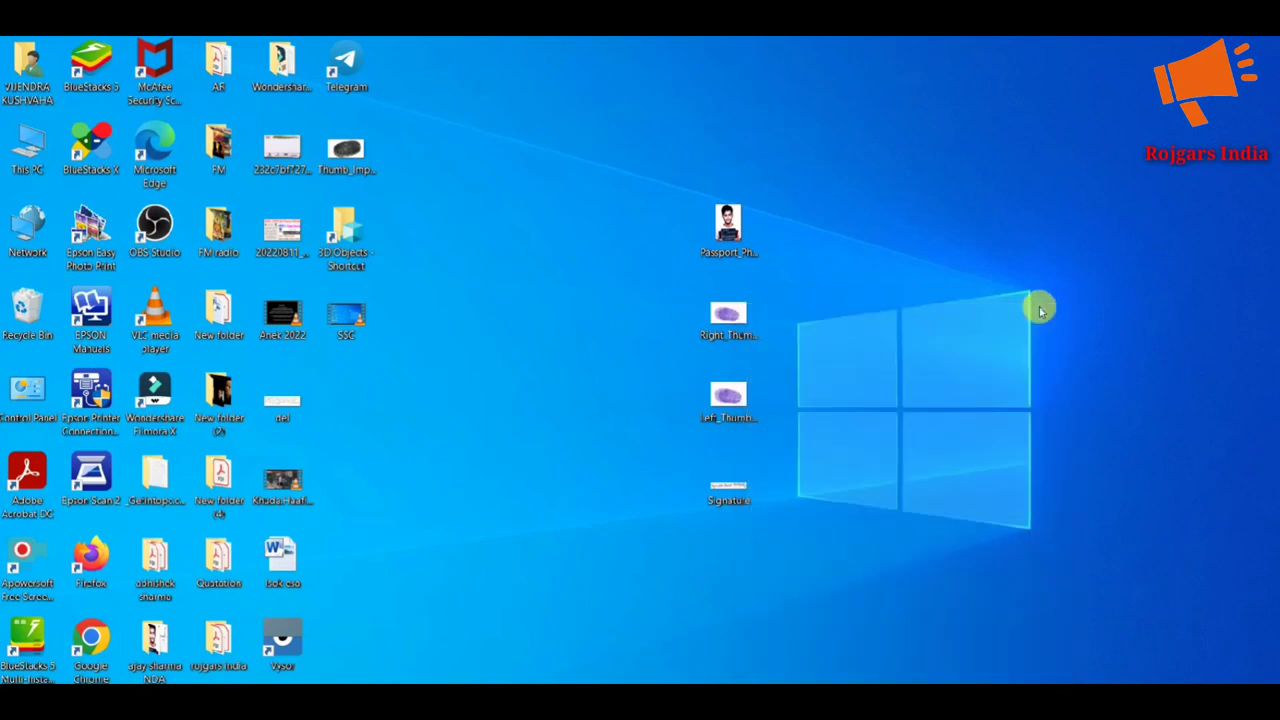